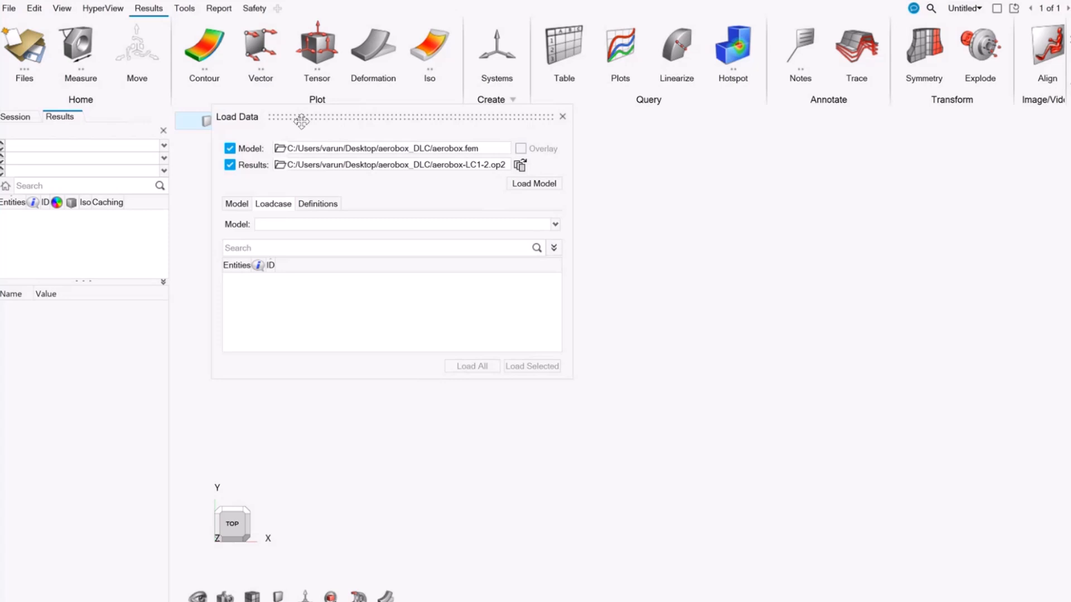
Step: Add aerobox-LC3.op2 and aerobox-LC4.op2 to the result file list and load the aerobox.fem model with its results
{"action": "left_click_drag", "start_coordinate": [315, 118], "coordinate": [308, 131]}
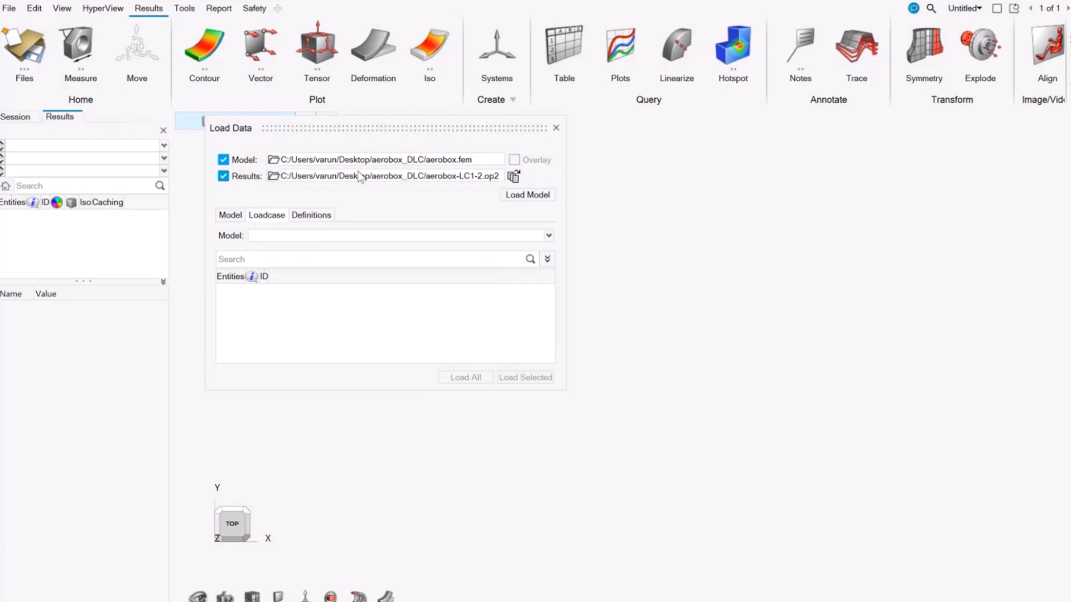
{"action": "left_click", "coordinate": [513, 177]}
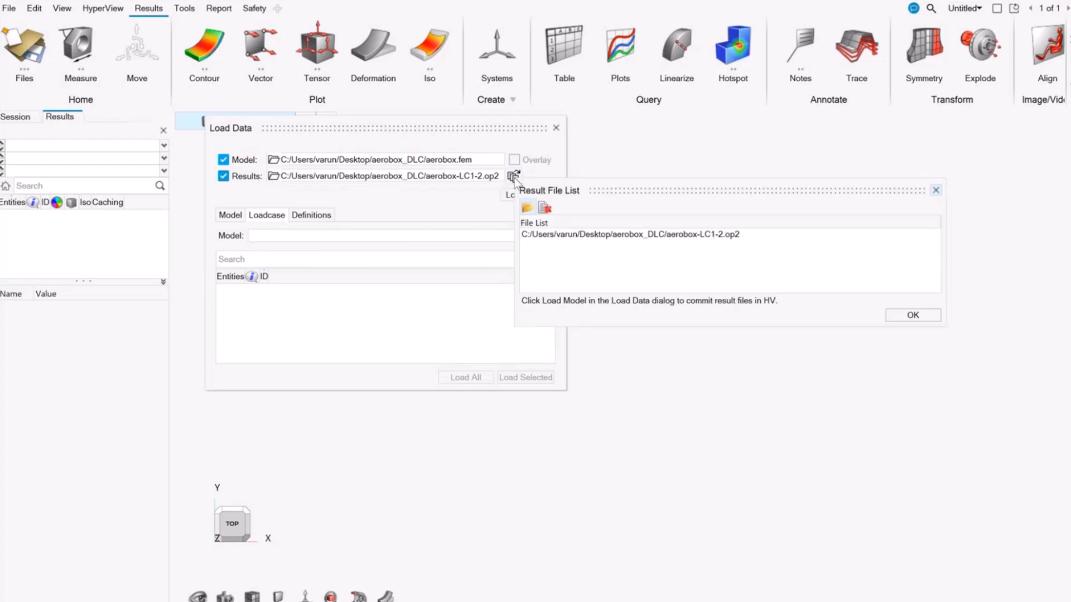
{"action": "left_click", "coordinate": [526, 208]}
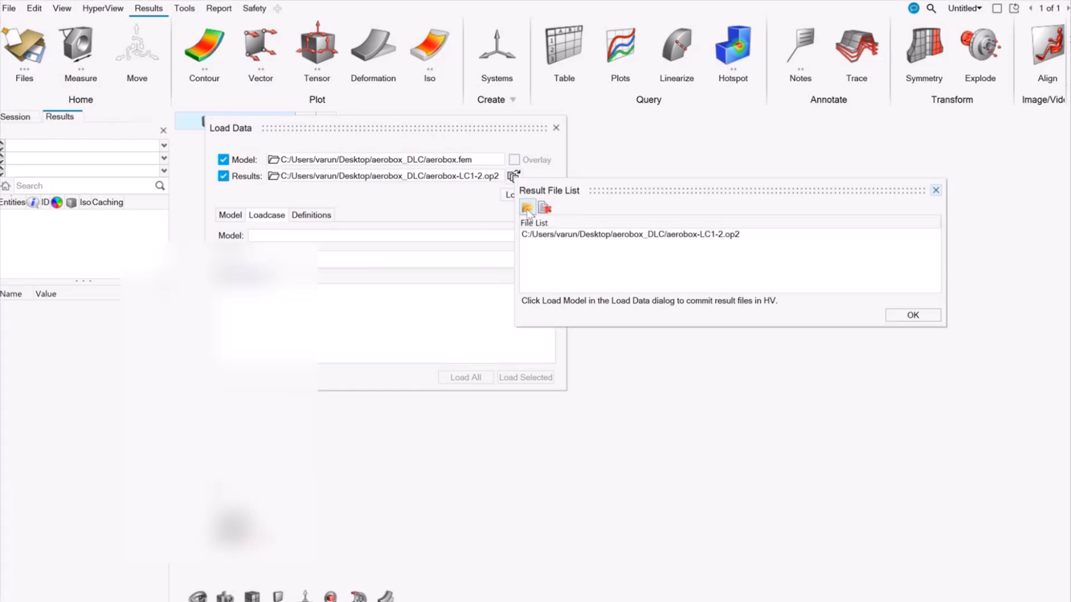
{"action": "left_click", "coordinate": [399, 304]}
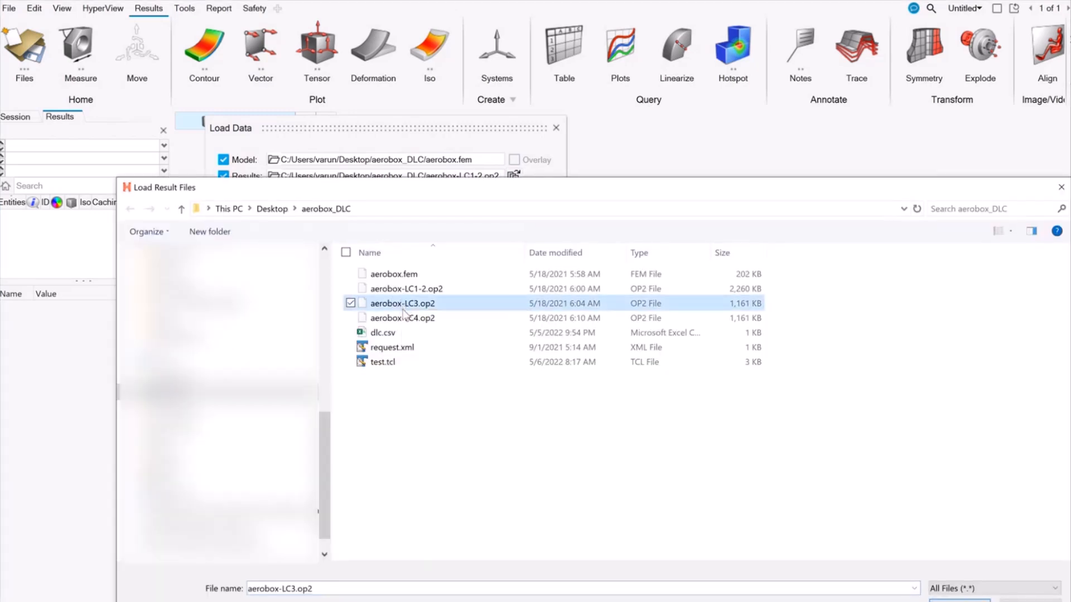
{"action": "left_click", "coordinate": [404, 318], "text": "ctrl"}
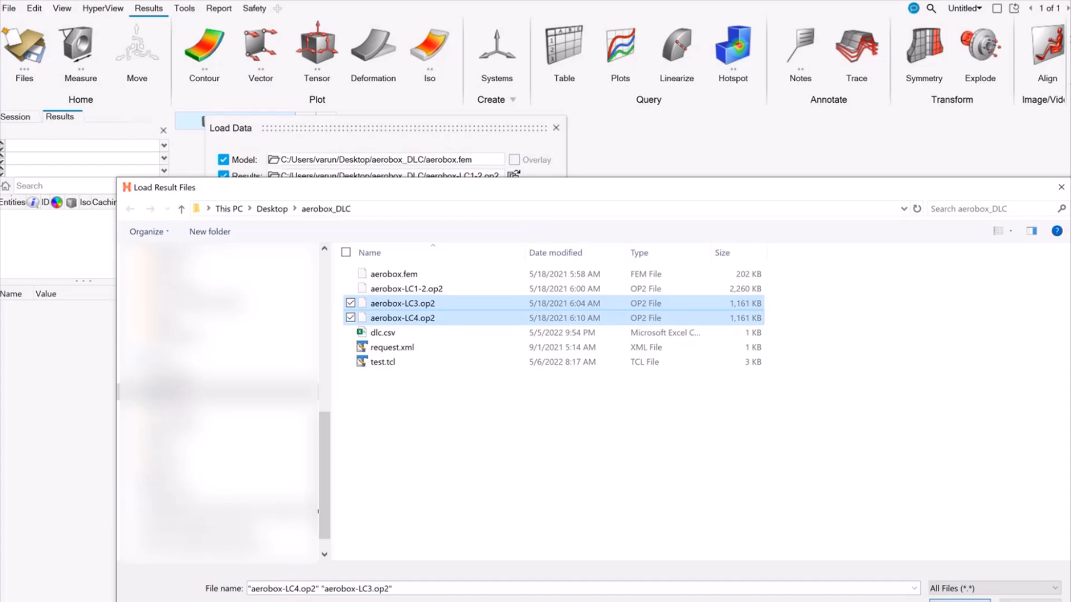
{"action": "left_click", "coordinate": [960, 600]}
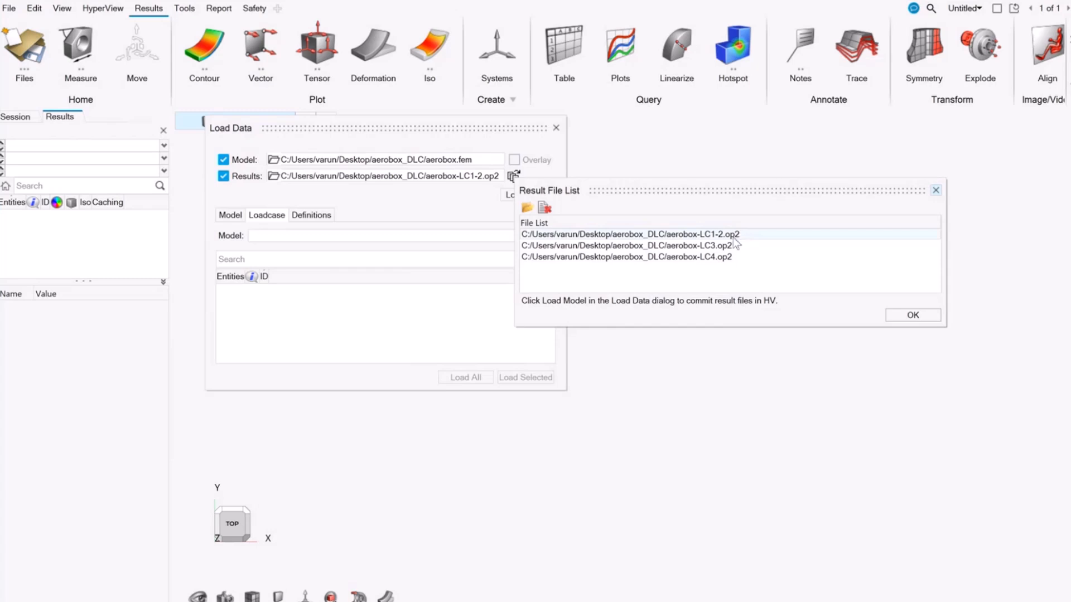
{"action": "left_click_drag", "start_coordinate": [713, 190], "coordinate": [693, 177]}
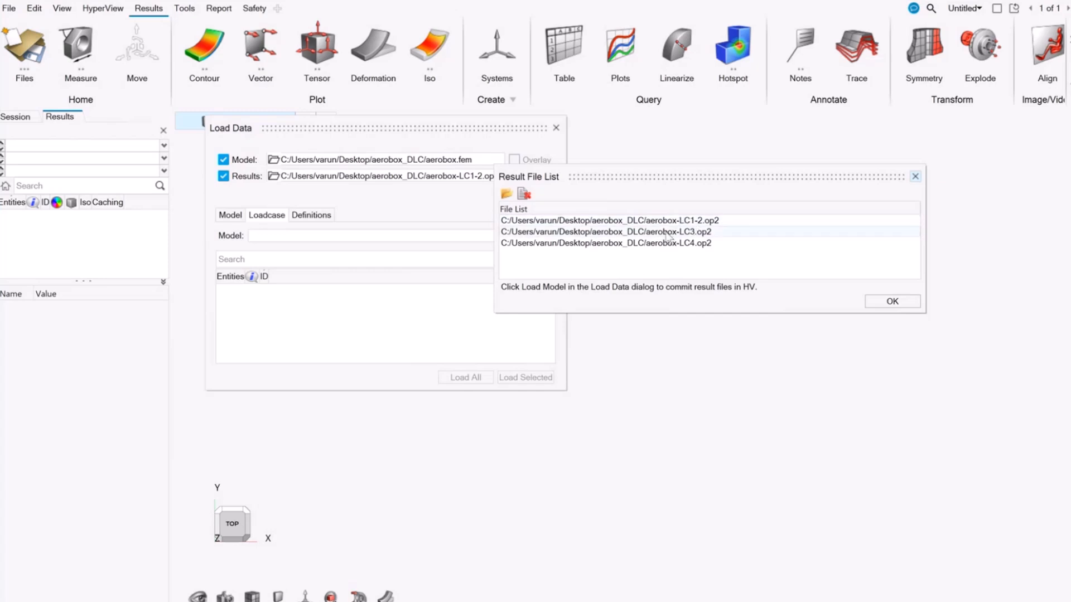
{"action": "left_click", "coordinate": [901, 303]}
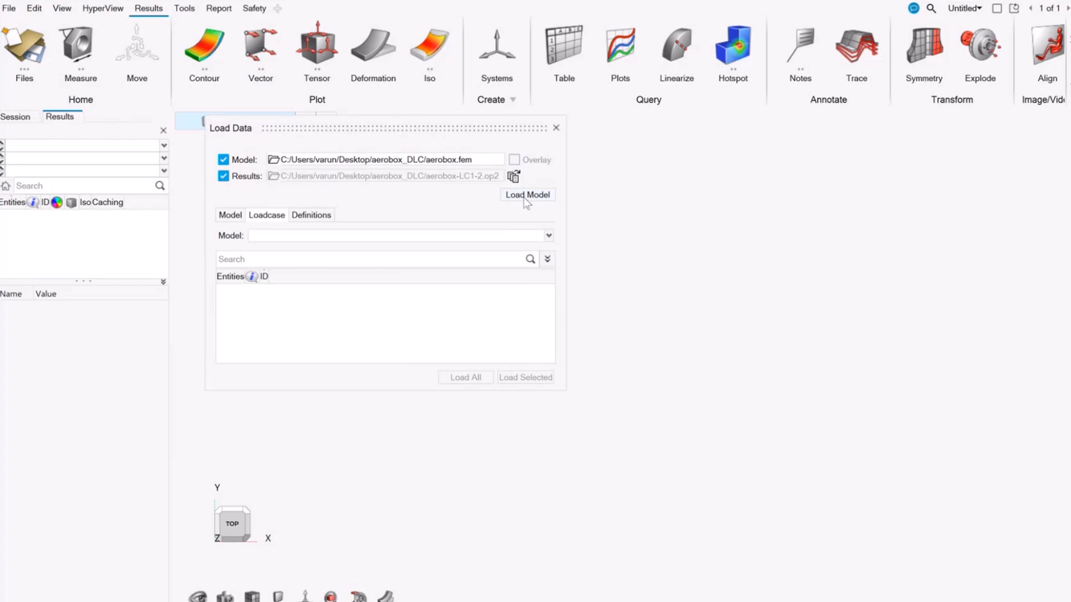
{"action": "left_click", "coordinate": [524, 198]}
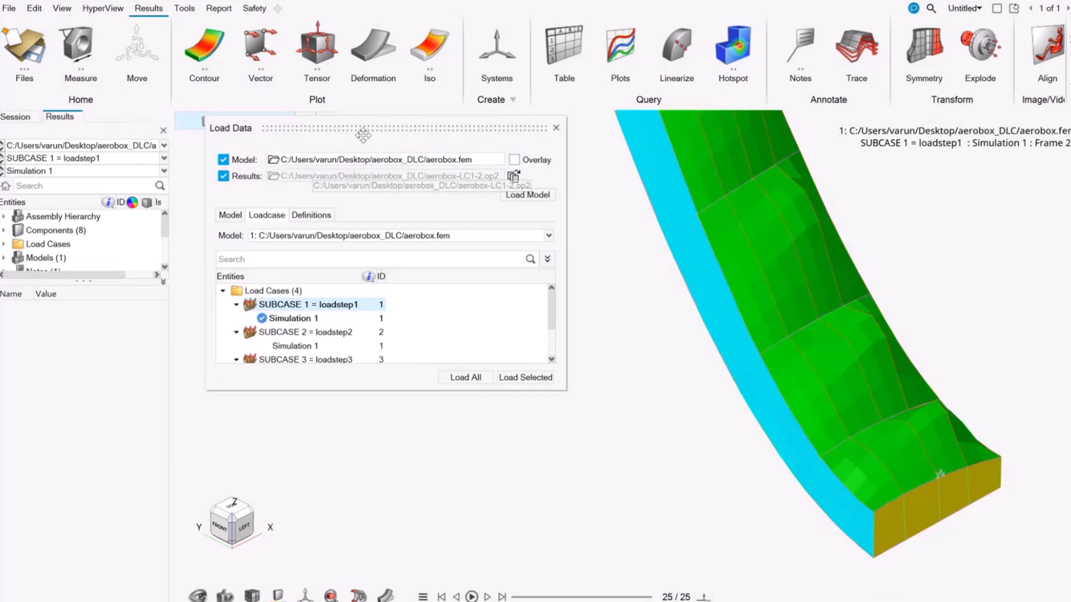
Step: Check the model's entity summary and load the simulations of all load cases
{"action": "left_click_drag", "start_coordinate": [367, 130], "coordinate": [375, 147]}
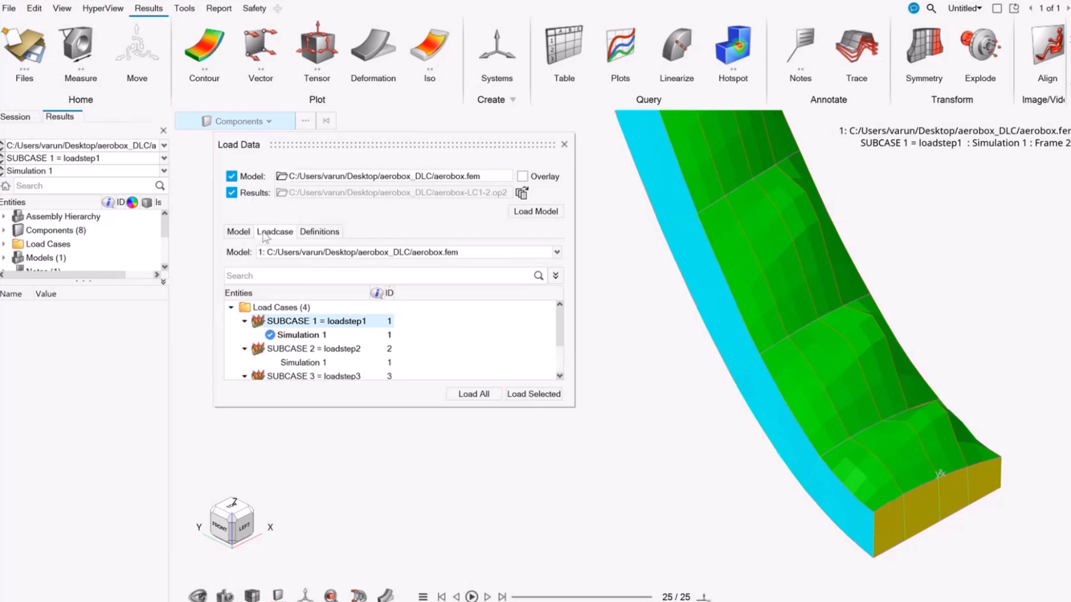
{"action": "left_click", "coordinate": [240, 232]}
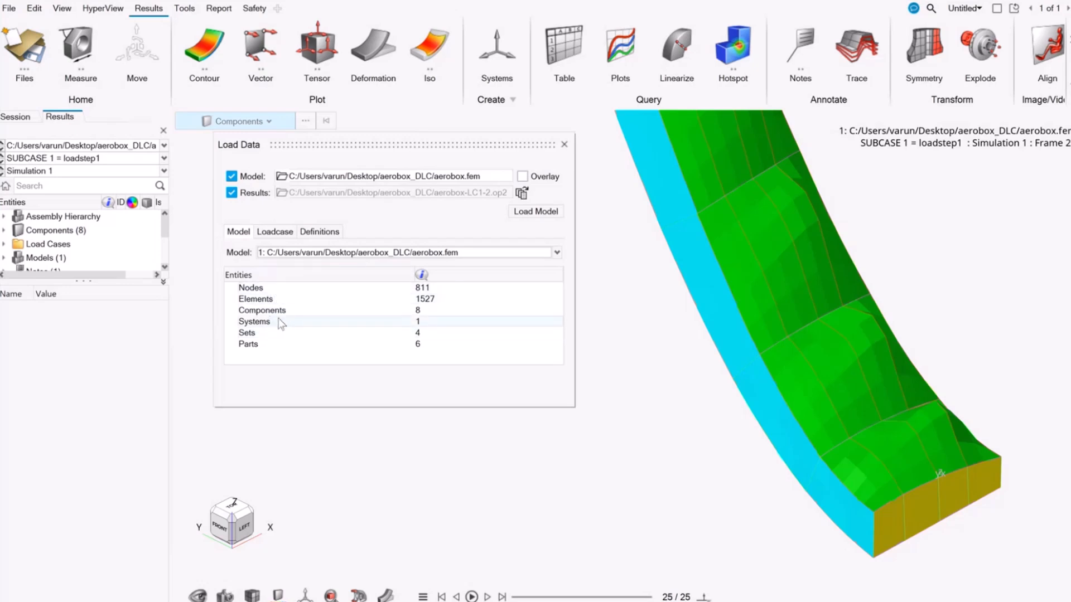
{"action": "left_click", "coordinate": [275, 231]}
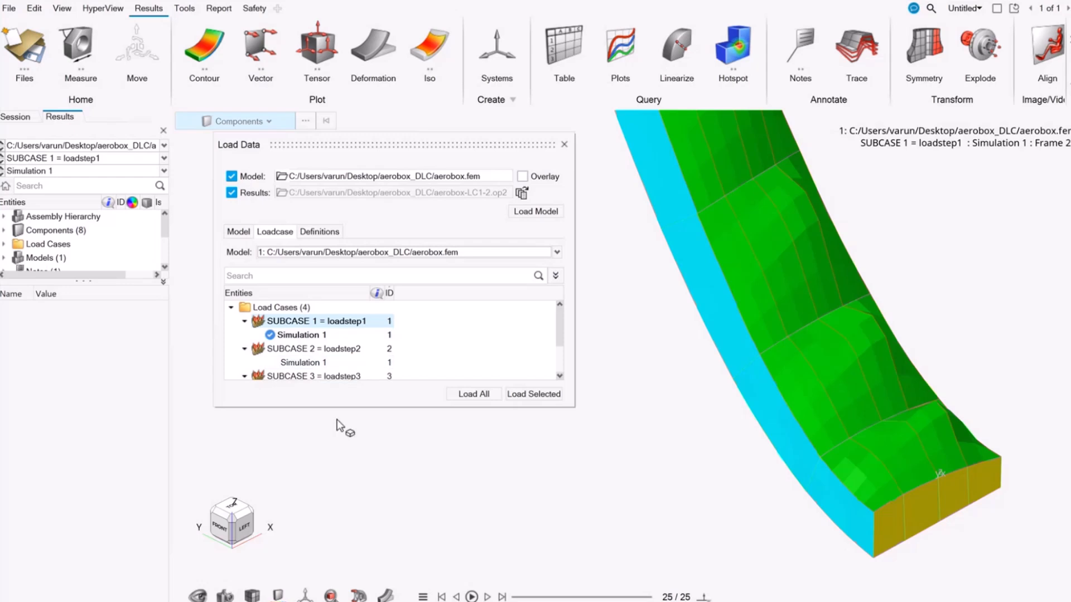
{"action": "left_click_drag", "start_coordinate": [338, 409], "coordinate": [337, 465]}
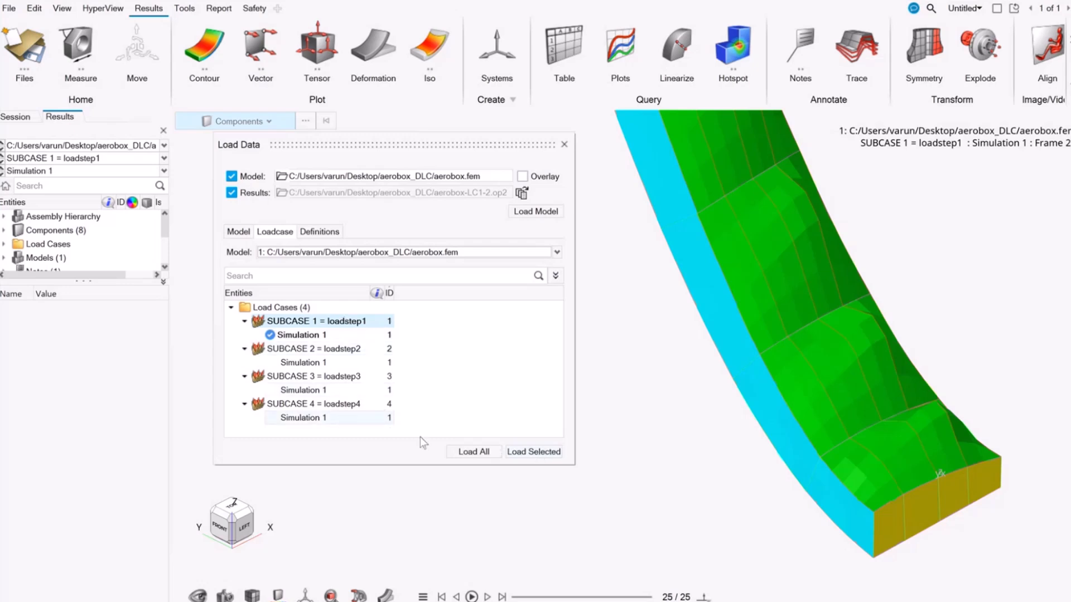
{"action": "left_click", "coordinate": [464, 452]}
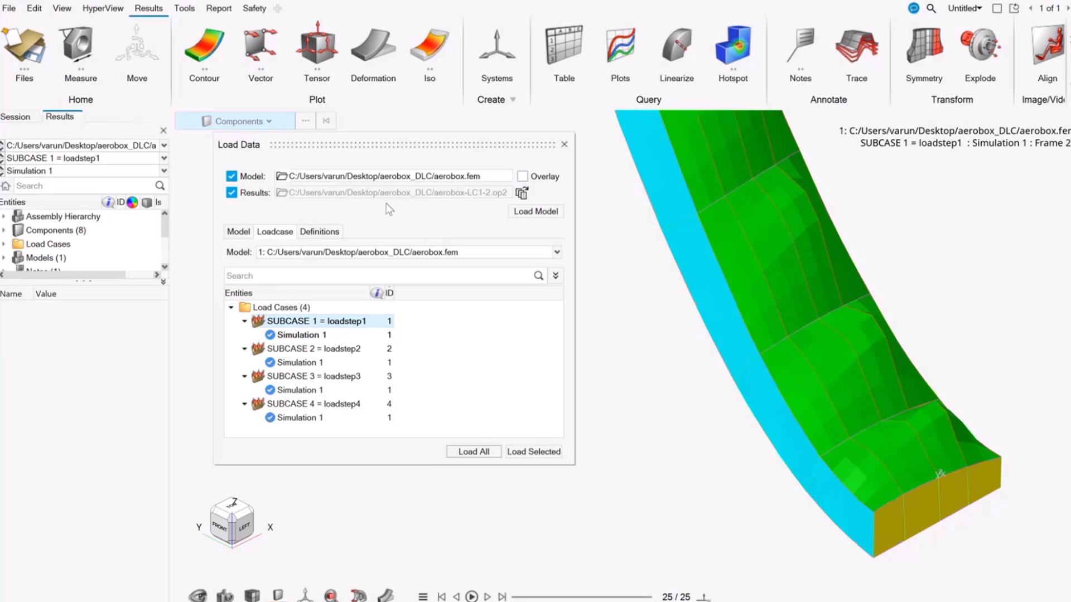
Step: Load the Displacement and Stress scalar definitions, accepting vonMises, Max layer and Analysis System for stress, and close the Load Data dialog
{"action": "left_click", "coordinate": [316, 234]}
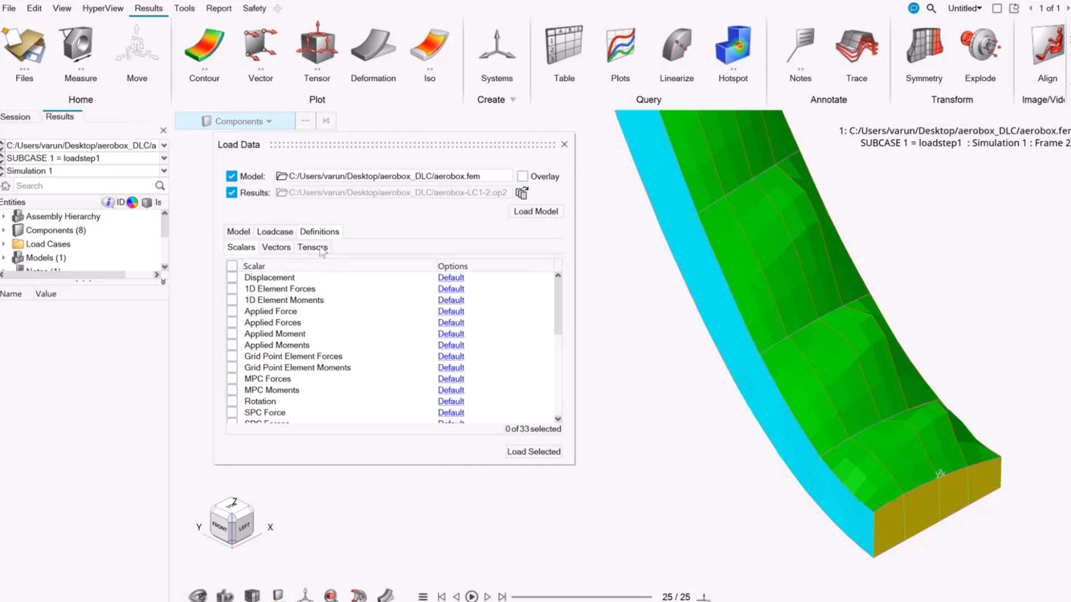
{"action": "left_click", "coordinate": [232, 279]}
{"action": "scroll", "coordinate": [245, 385], "scroll_direction": "down", "scroll_amount": 6}
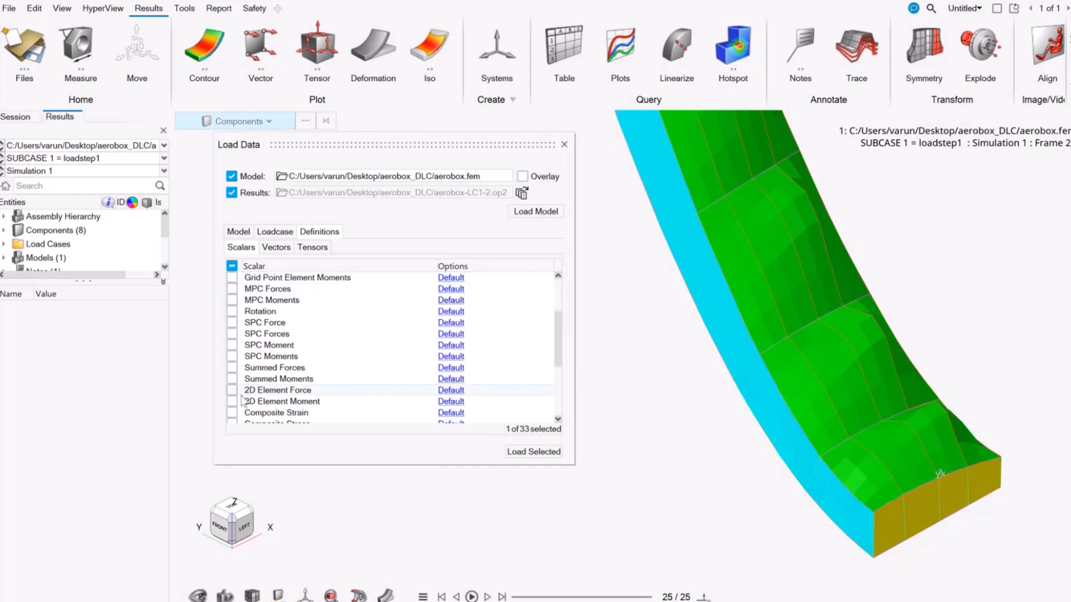
{"action": "scroll", "coordinate": [242, 406], "scroll_direction": "down", "scroll_amount": 2}
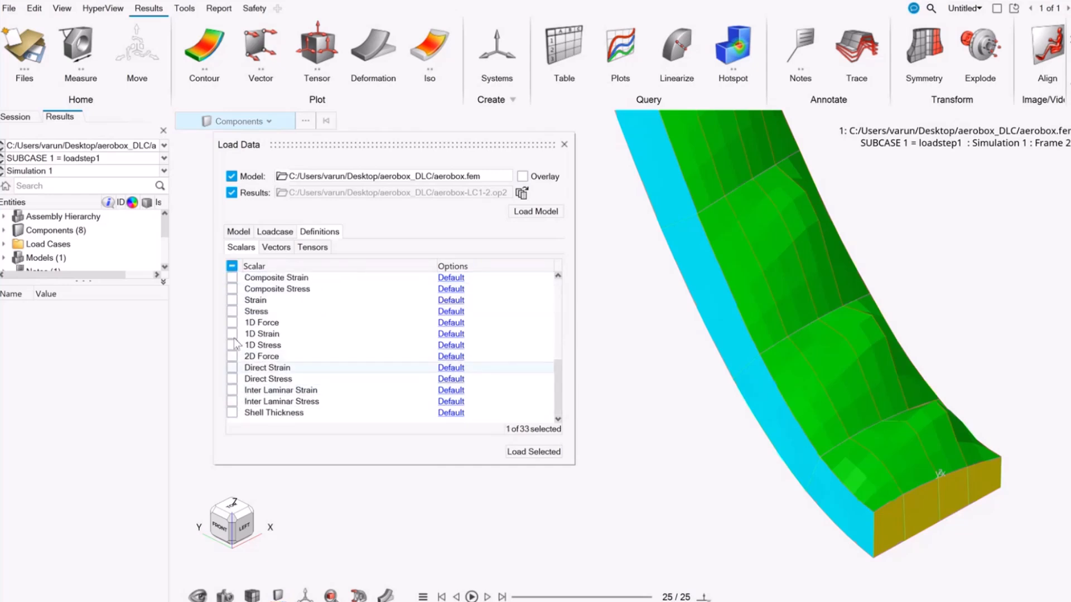
{"action": "left_click", "coordinate": [232, 312]}
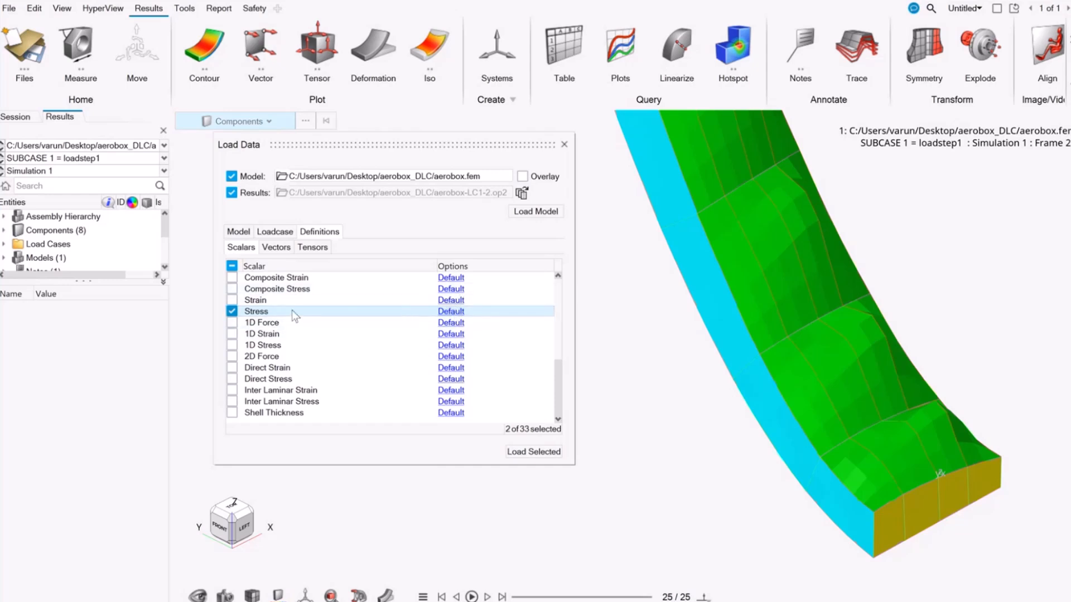
{"action": "left_click", "coordinate": [458, 312]}
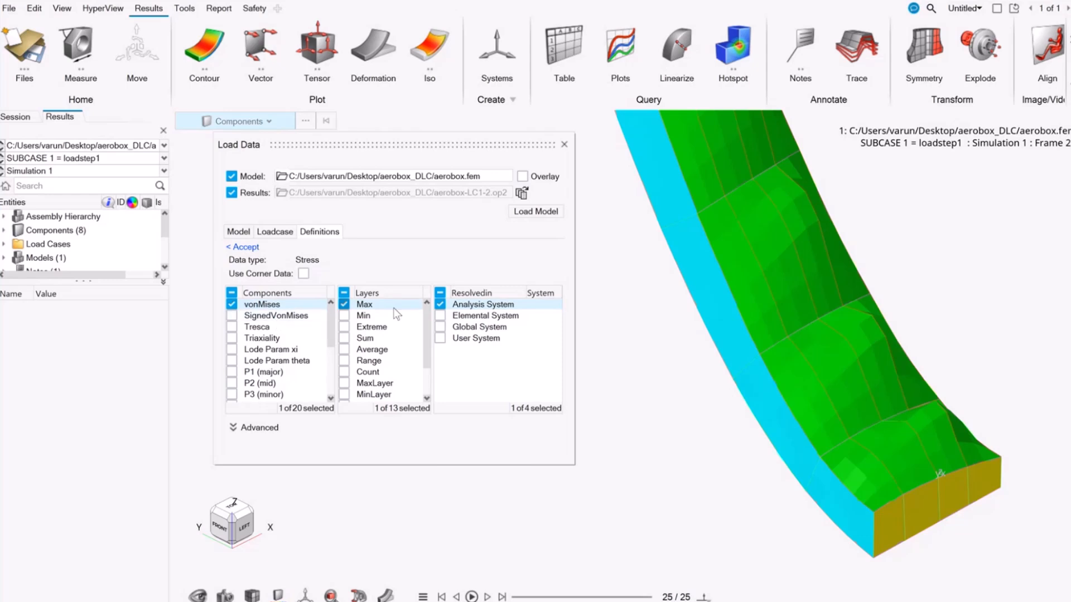
{"action": "left_click", "coordinate": [246, 247]}
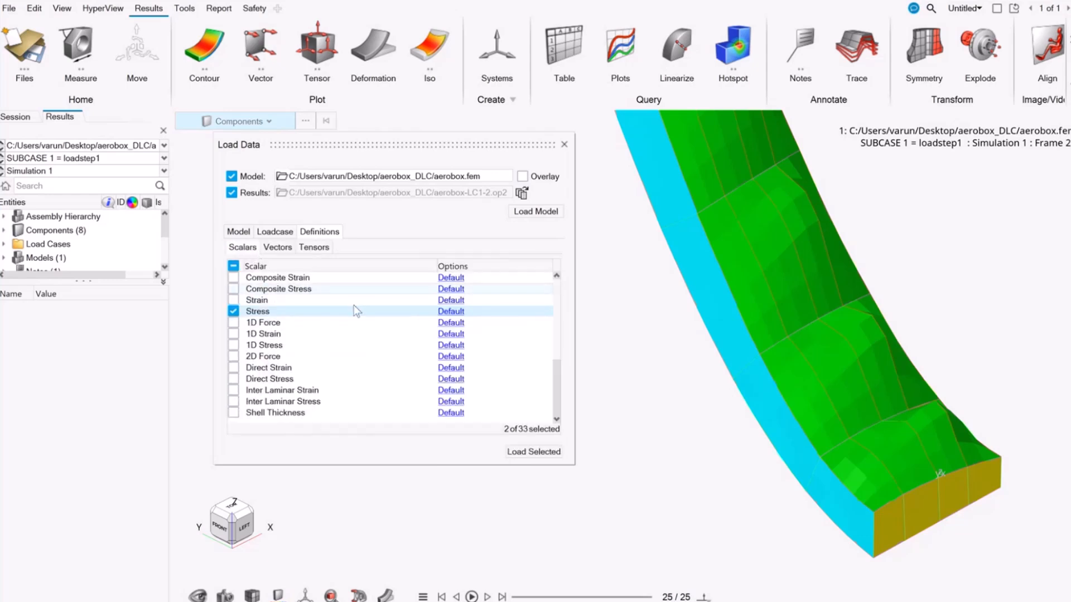
{"action": "scroll", "coordinate": [290, 306], "scroll_direction": "up", "scroll_amount": 3}
{"action": "scroll", "coordinate": [288, 301], "scroll_direction": "up", "scroll_amount": 4}
{"action": "scroll", "coordinate": [287, 296], "scroll_direction": "down", "scroll_amount": 4}
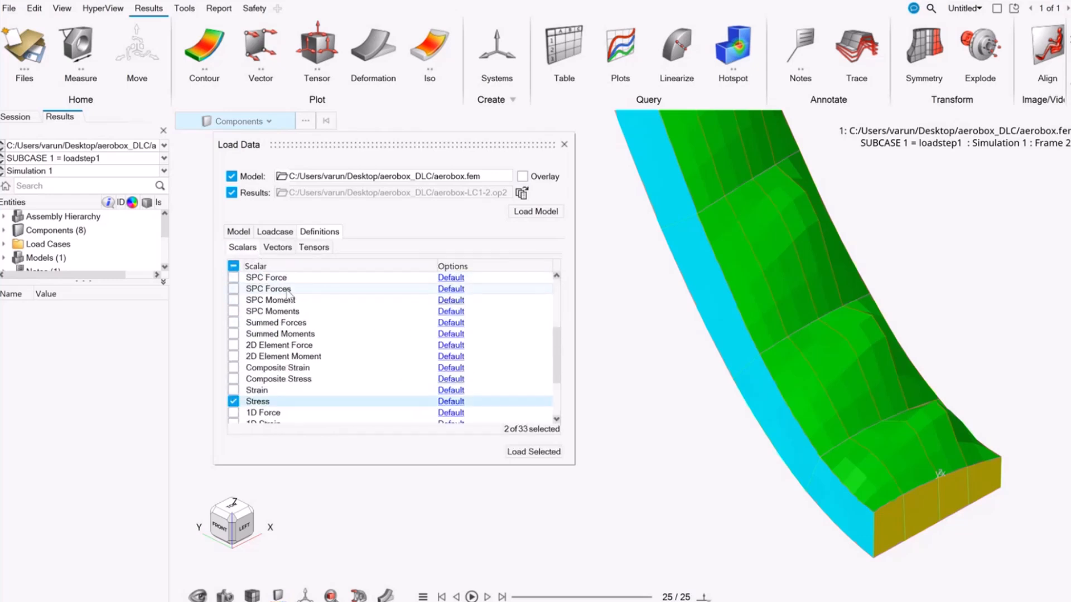
{"action": "left_click", "coordinate": [534, 451]}
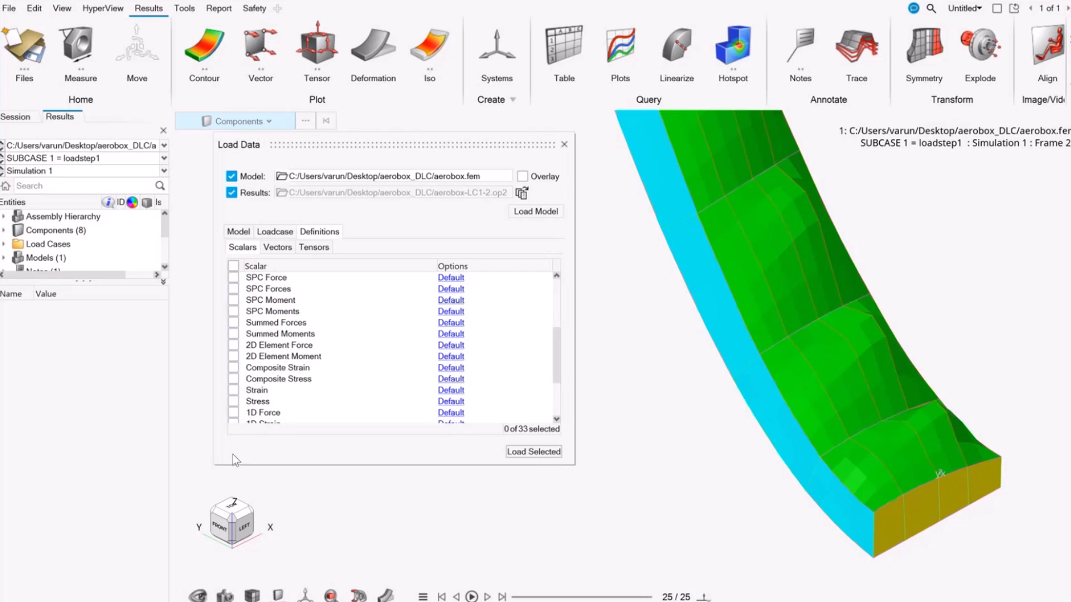
{"action": "left_click", "coordinate": [567, 146]}
Step: Enlarge the results browser and expand the Results folder down to its scalar definitions
{"action": "left_click_drag", "start_coordinate": [83, 280], "coordinate": [86, 385]}
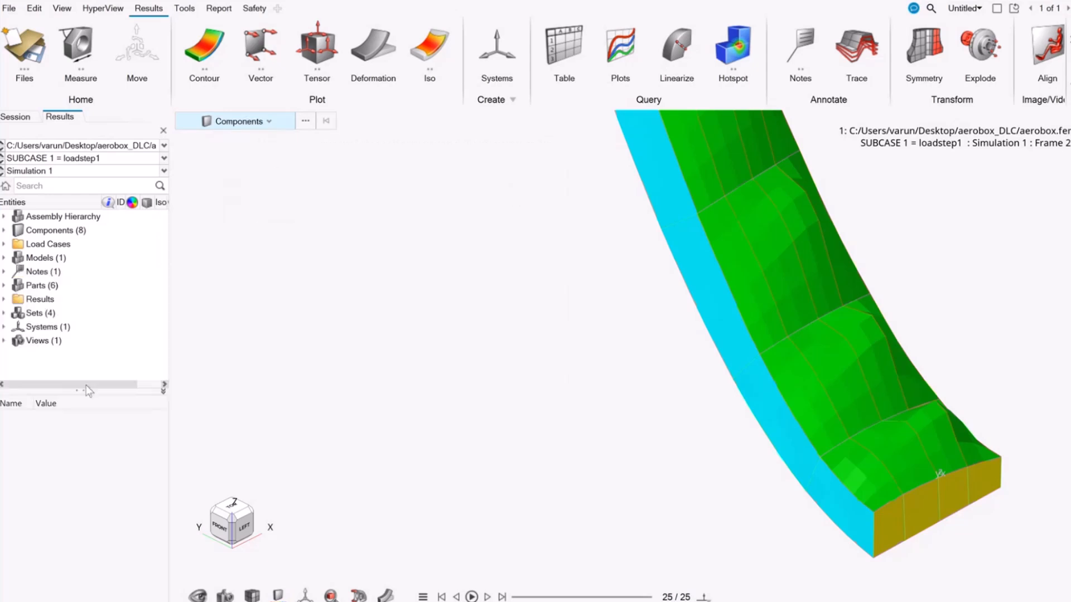
{"action": "double_click", "coordinate": [48, 300]}
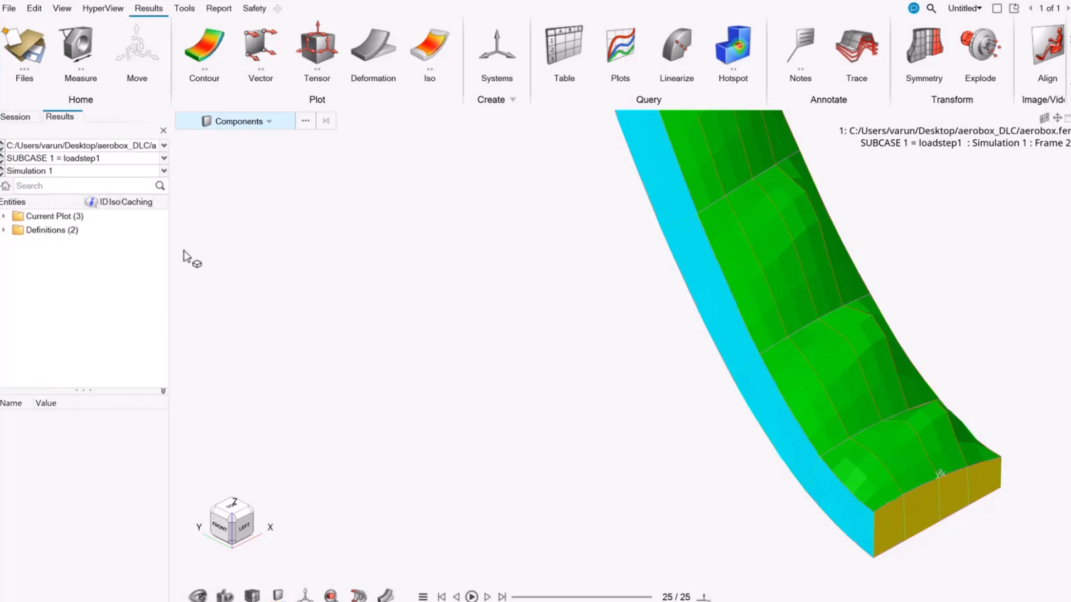
{"action": "left_click_drag", "start_coordinate": [170, 256], "coordinate": [212, 256]}
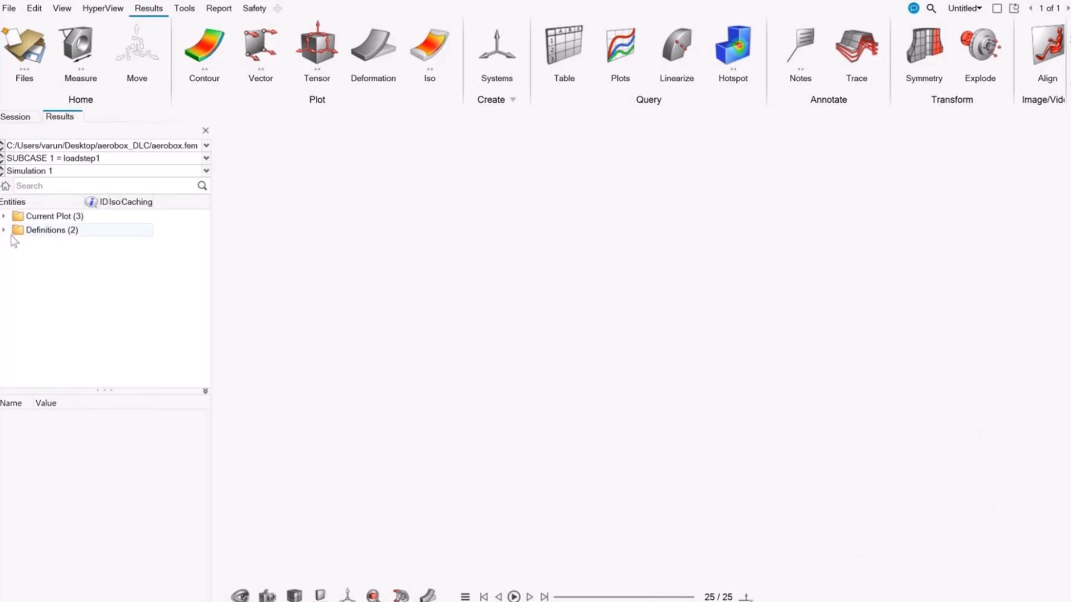
{"action": "left_click", "coordinate": [6, 186]}
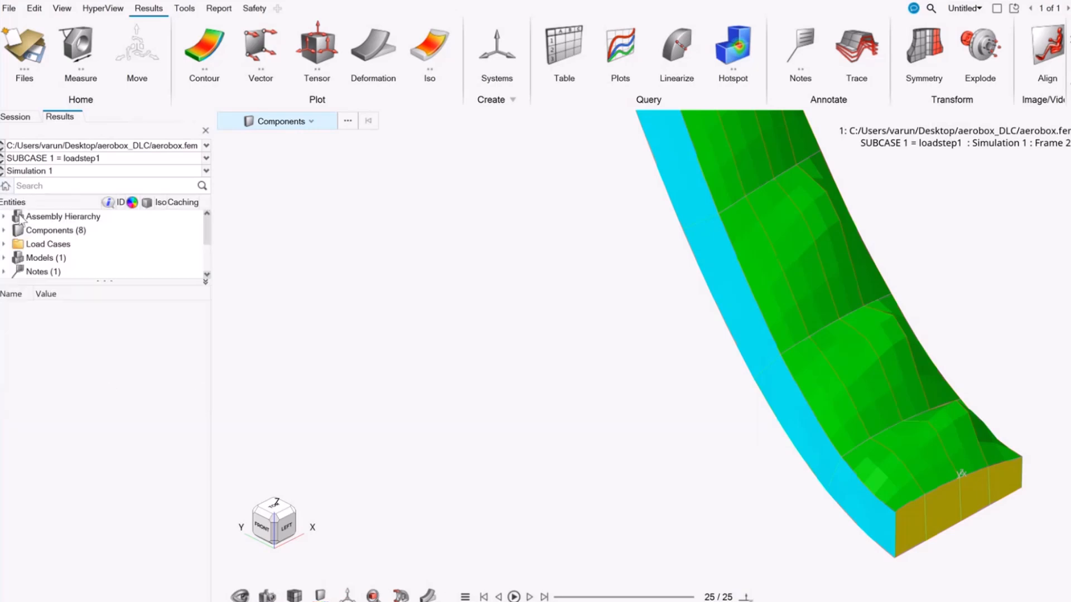
{"action": "left_click_drag", "start_coordinate": [109, 281], "coordinate": [110, 418]}
{"action": "left_click", "coordinate": [4, 299]}
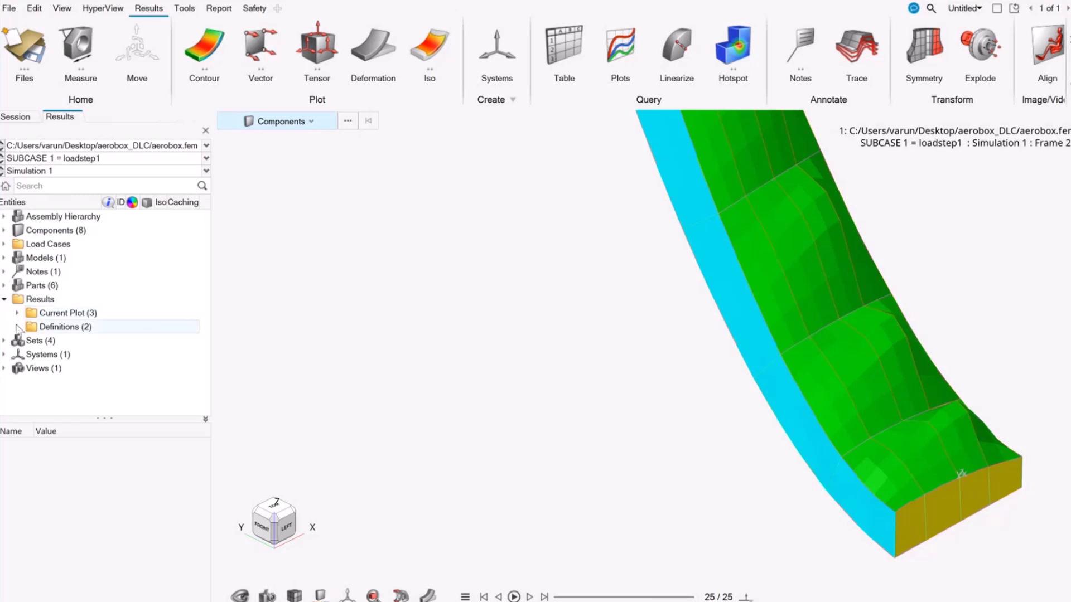
{"action": "left_click", "coordinate": [17, 327]}
{"action": "left_click", "coordinate": [32, 341]}
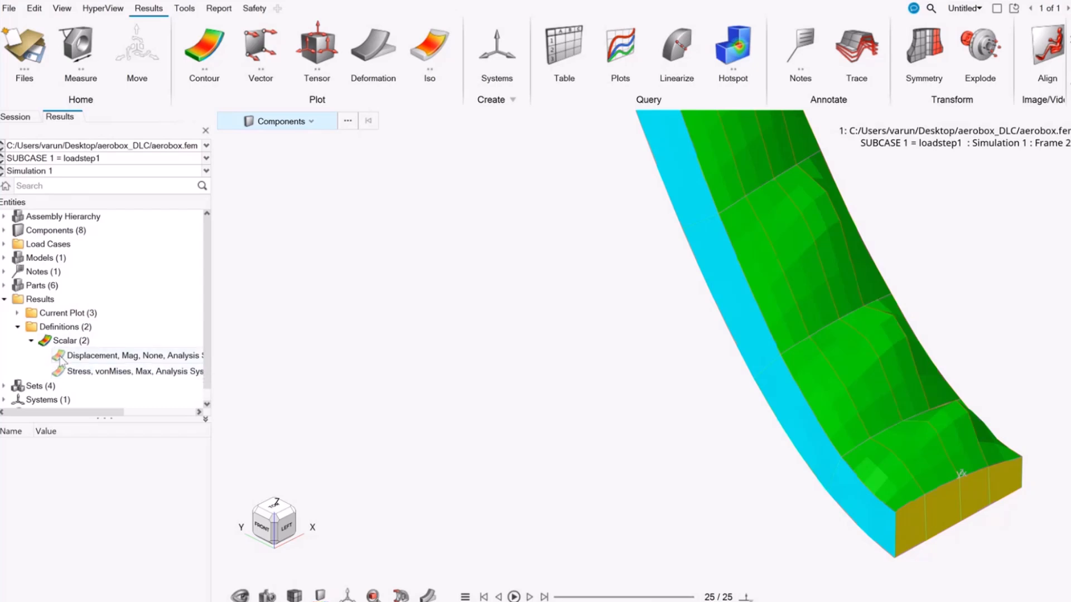
Step: Plot the displacement magnitude contour on the model
{"action": "left_click", "coordinate": [60, 360]}
{"action": "scroll", "coordinate": [509, 328], "scroll_direction": "down", "scroll_amount": 3}
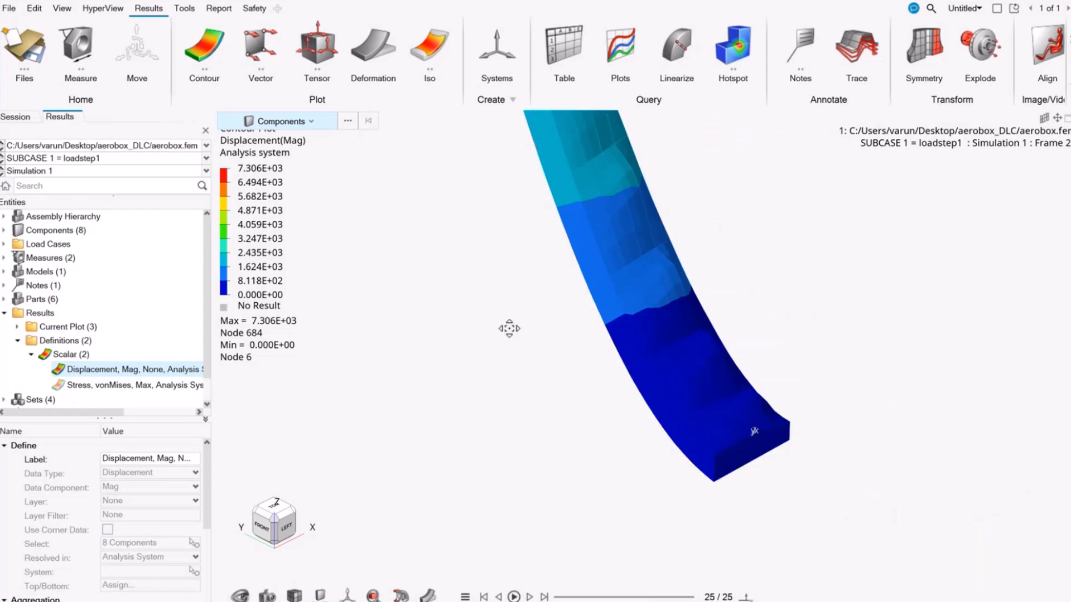
{"action": "right_click_drag", "start_coordinate": [509, 329], "coordinate": [499, 402]}
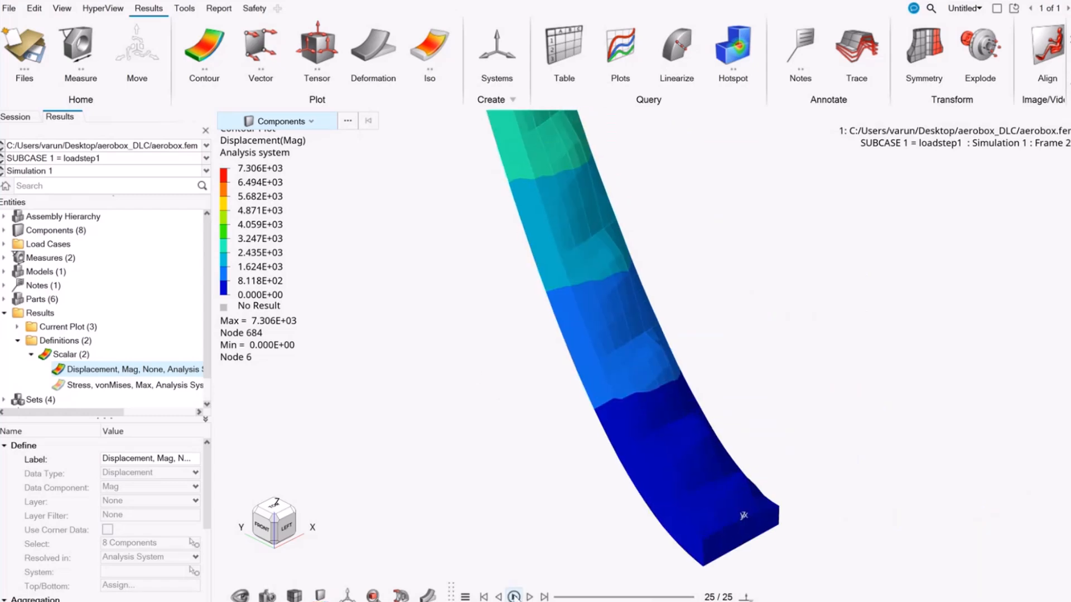
Step: Animate the displacement contour and cycle through the subcases, ending on SUBCASE 1, to compare their deformation
{"action": "left_click", "coordinate": [514, 596]}
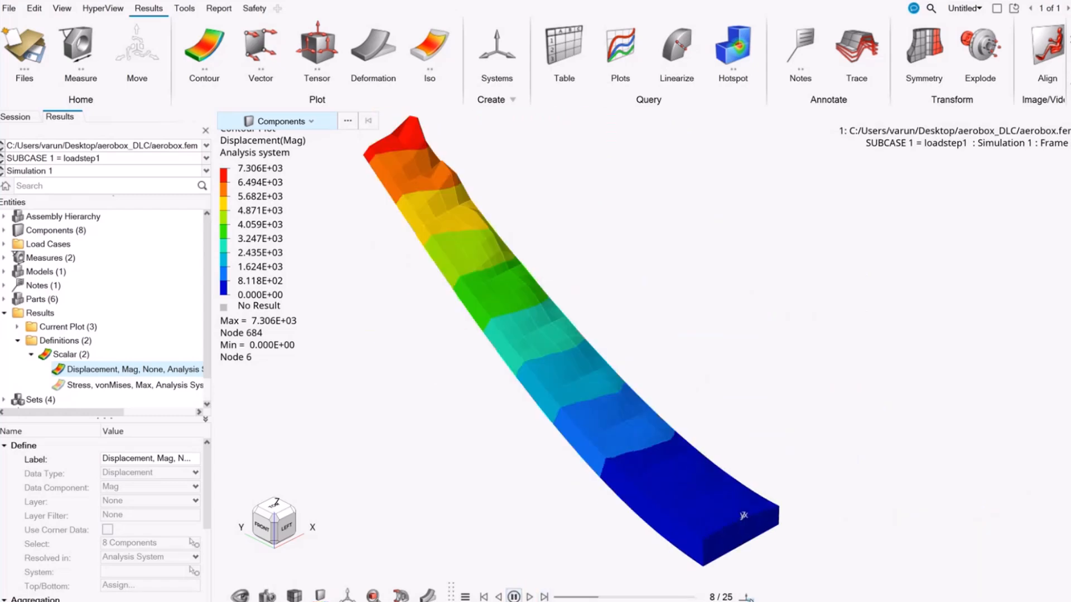
{"action": "left_click", "coordinate": [747, 597]}
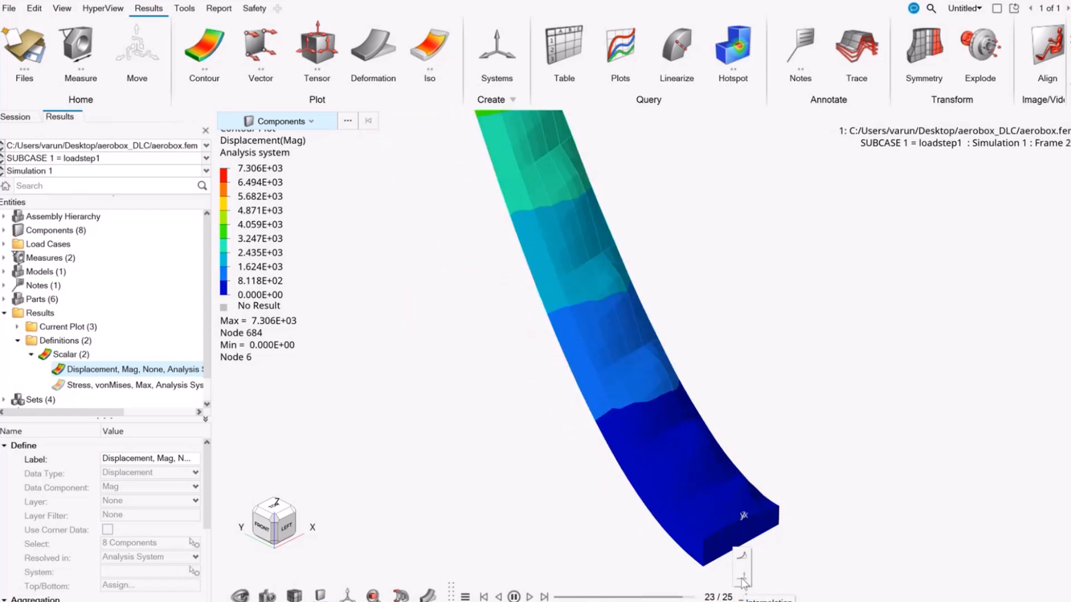
{"action": "left_click", "coordinate": [806, 544]}
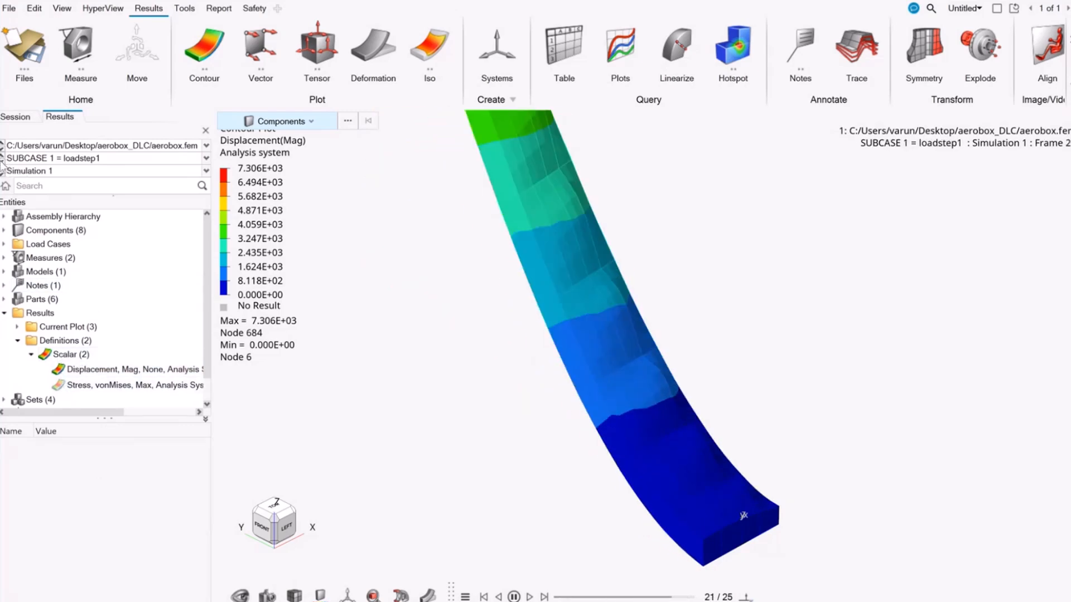
{"action": "left_click", "coordinate": [2, 162]}
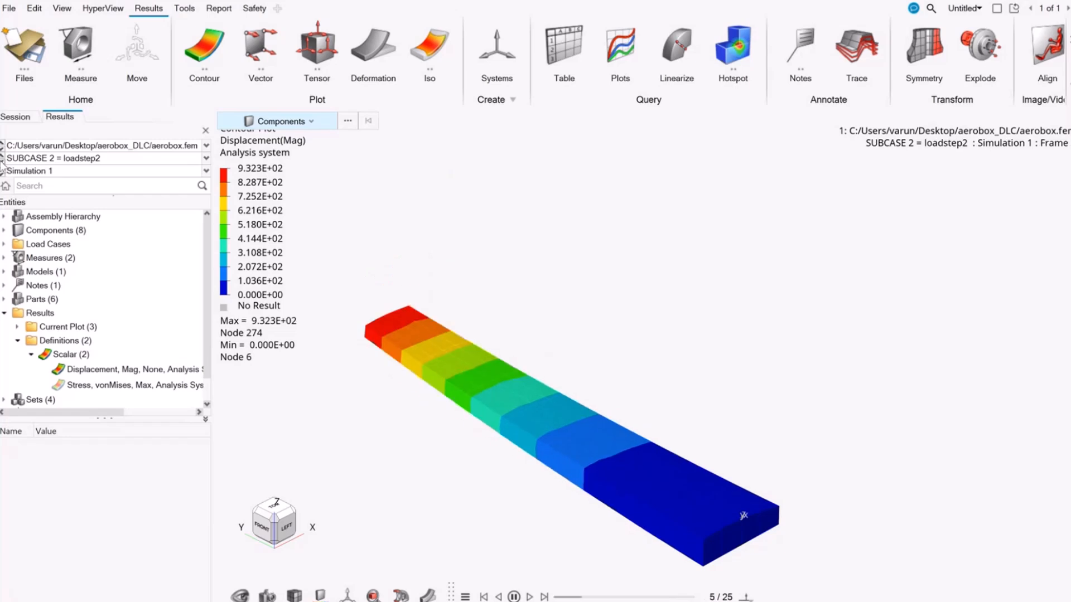
{"action": "left_click", "coordinate": [2, 161]}
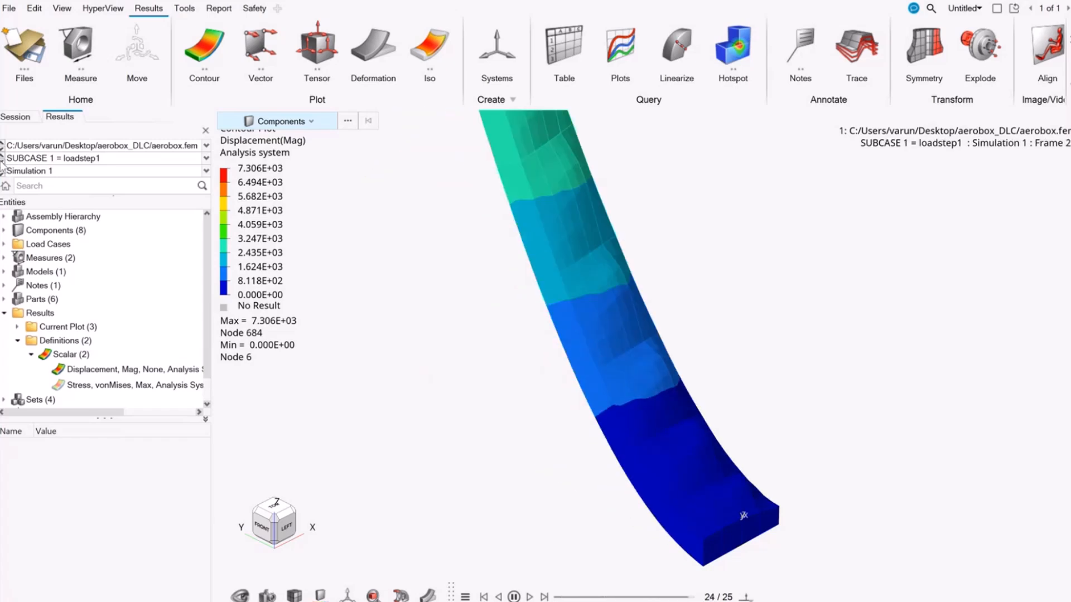
Step: Alternate the plotted contour between von Mises stress and displacement magnitude to compare them, ending on displacement
{"action": "left_click", "coordinate": [61, 385]}
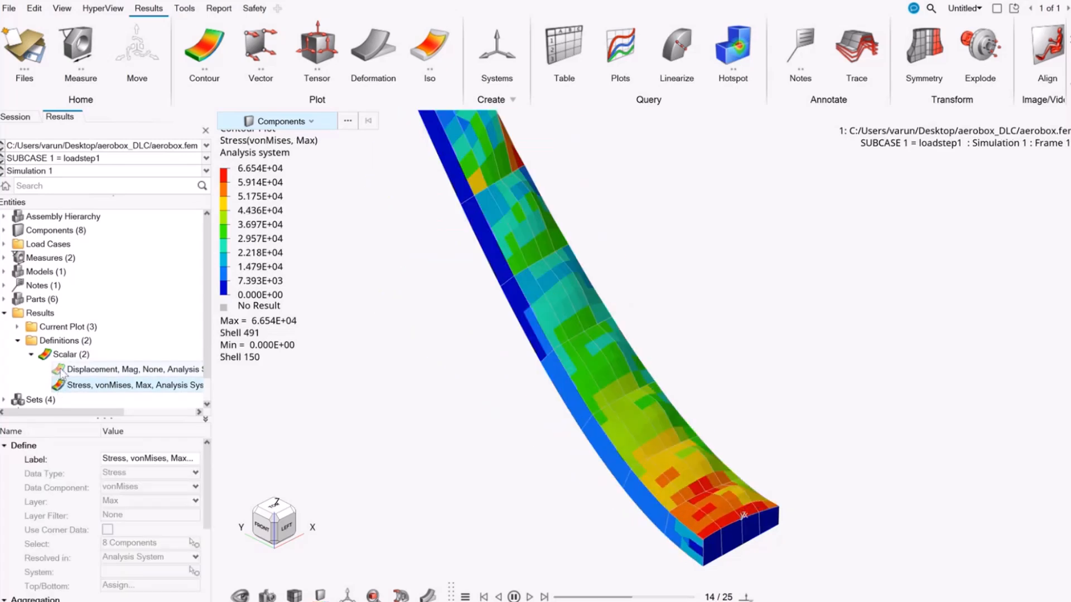
{"action": "left_click", "coordinate": [78, 370]}
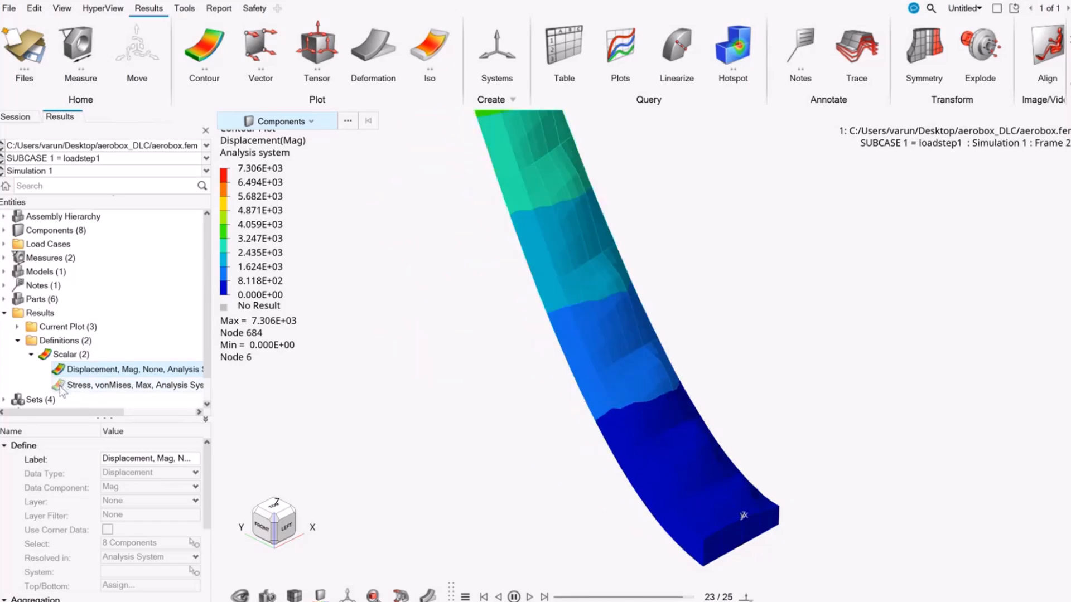
{"action": "left_click", "coordinate": [60, 385]}
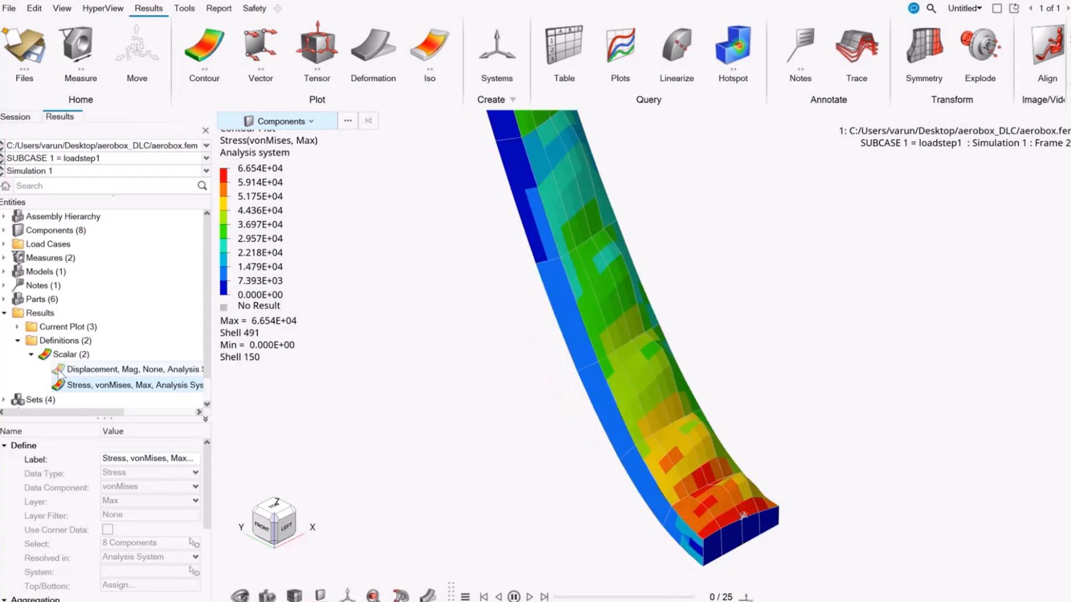
{"action": "left_click", "coordinate": [60, 370]}
Step: Widen the results browser to show its caching column and delete the cache of the von Mises Stress scalar definition
{"action": "left_click_drag", "start_coordinate": [214, 299], "coordinate": [368, 304]}
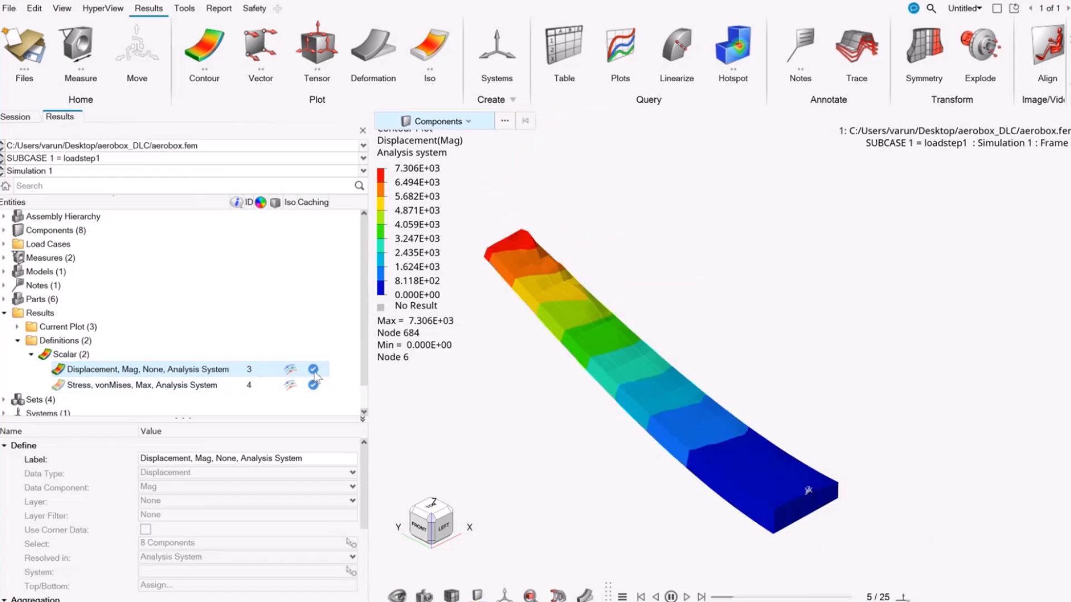
{"action": "left_click", "coordinate": [113, 389]}
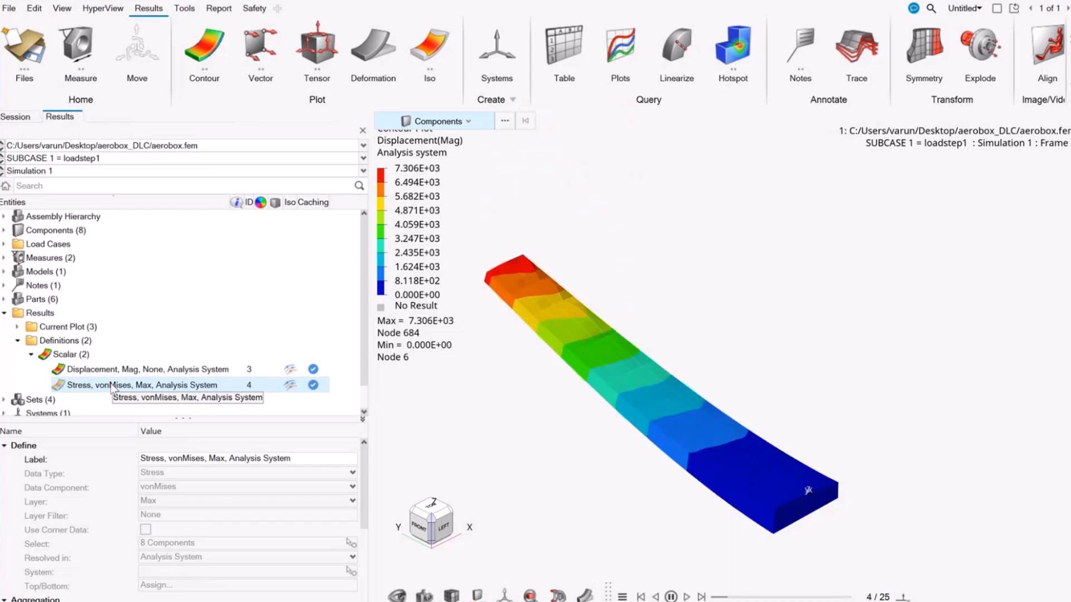
{"action": "right_click", "coordinate": [111, 389]}
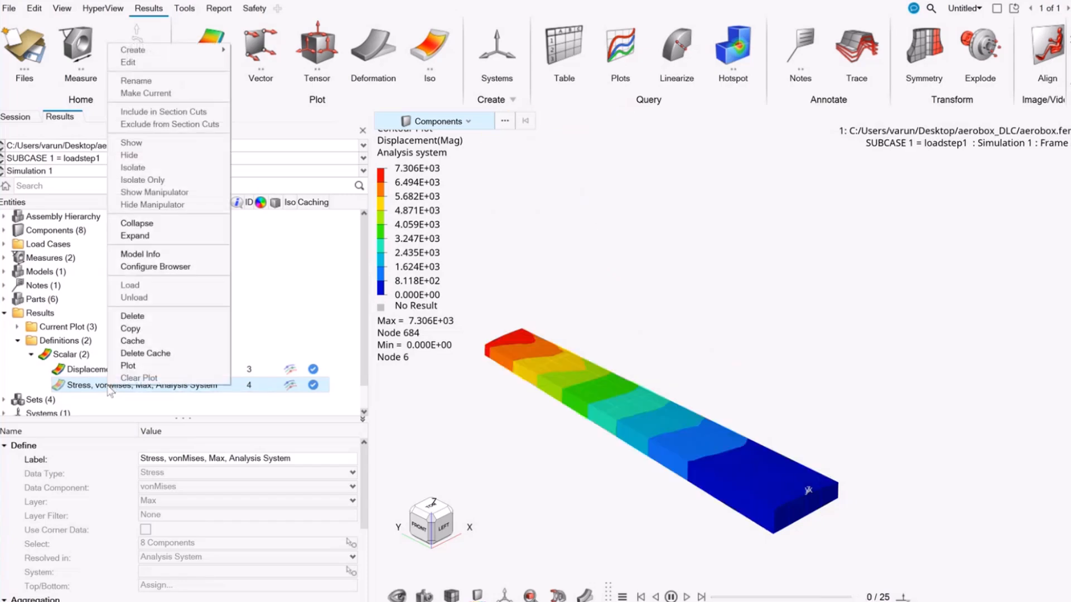
{"action": "left_click", "coordinate": [136, 354]}
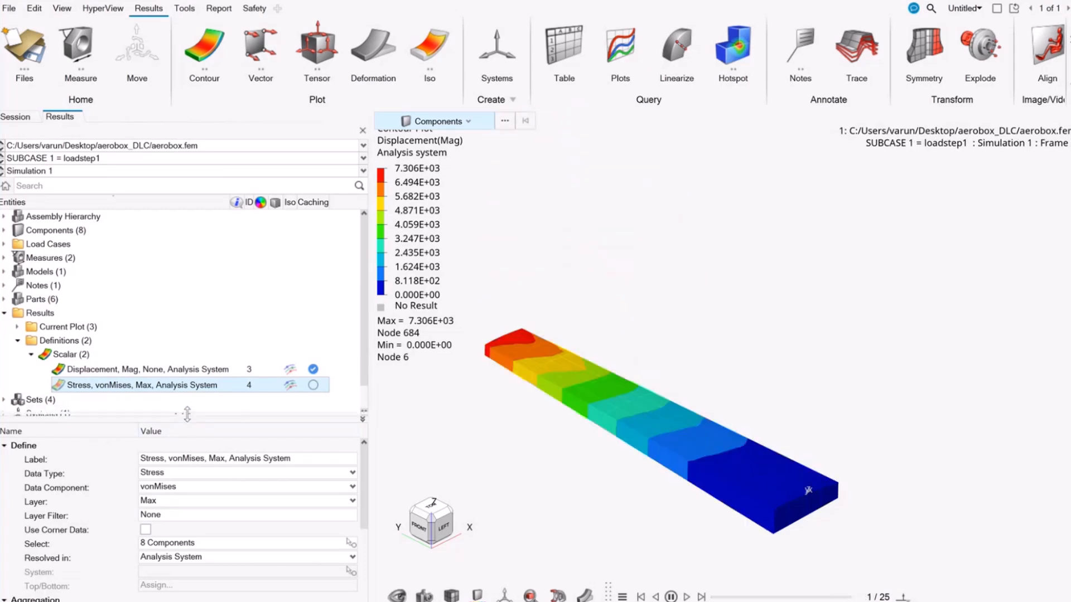
{"action": "left_click_drag", "start_coordinate": [188, 419], "coordinate": [190, 414]}
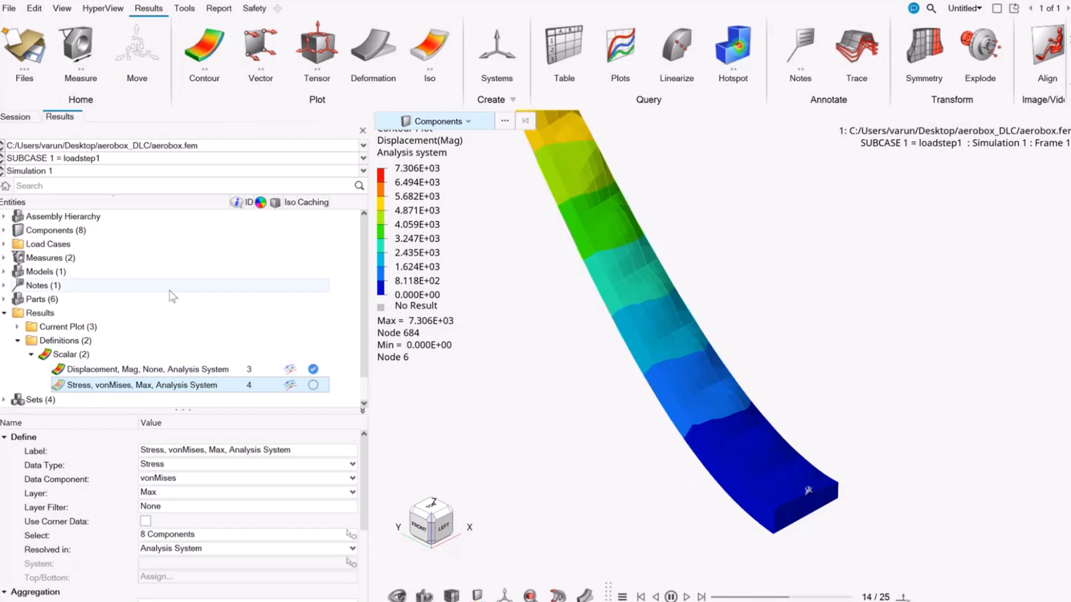
Step: Start the Contour tool and view the list of result definitions available for plotting, keeping the displacement definition selected
{"action": "left_click", "coordinate": [206, 52]}
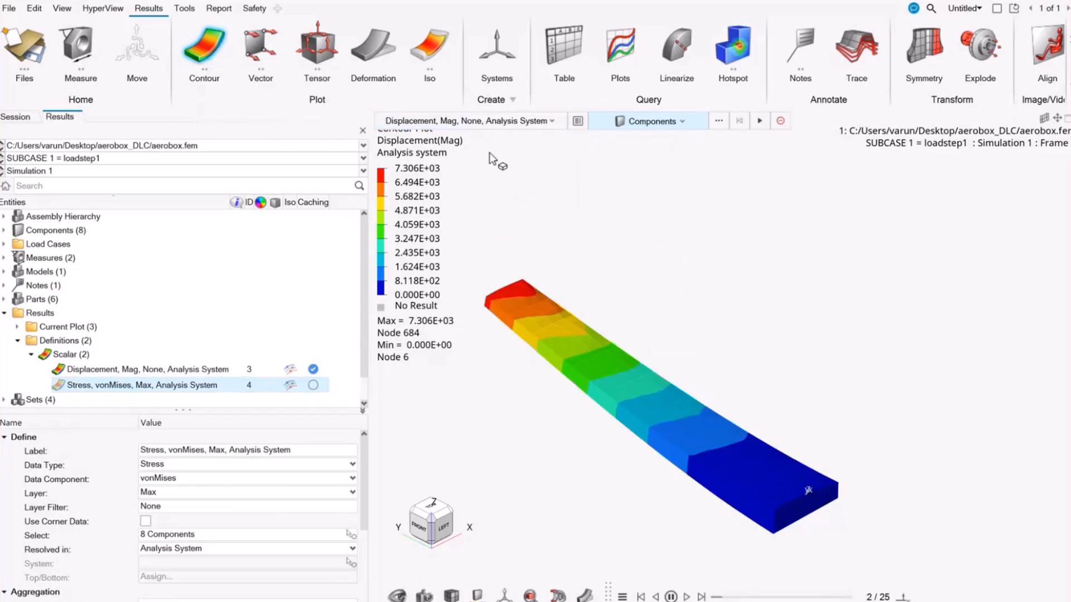
{"action": "left_click", "coordinate": [515, 124]}
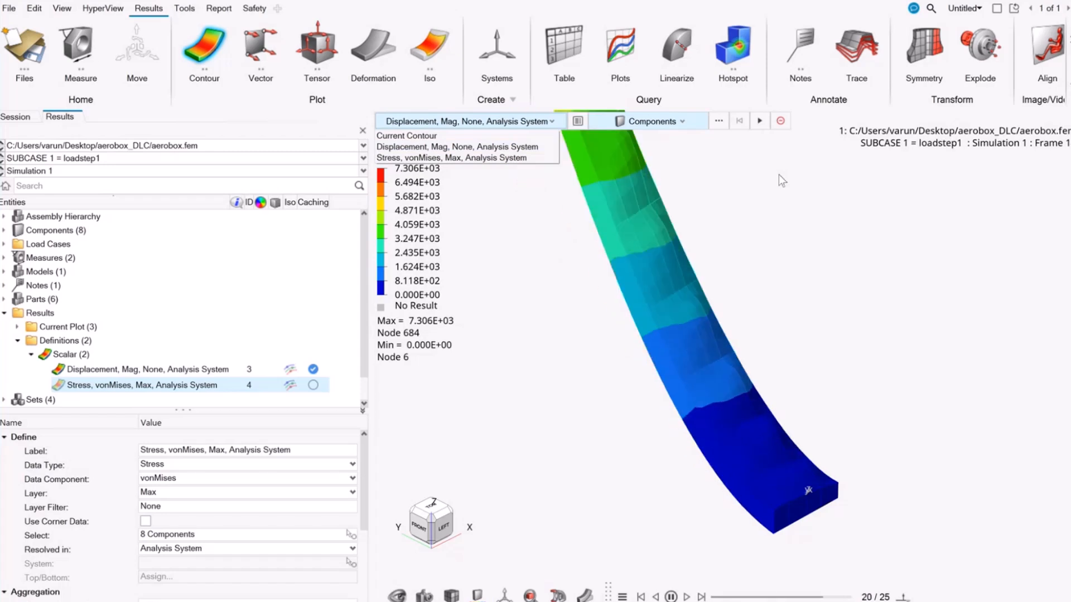
{"action": "left_click", "coordinate": [735, 235]}
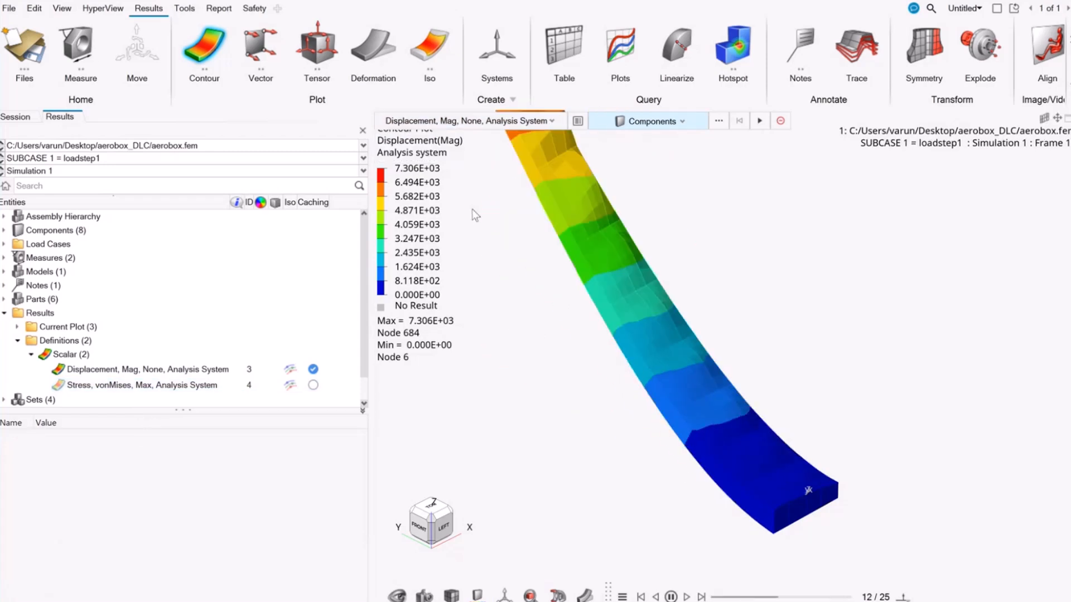
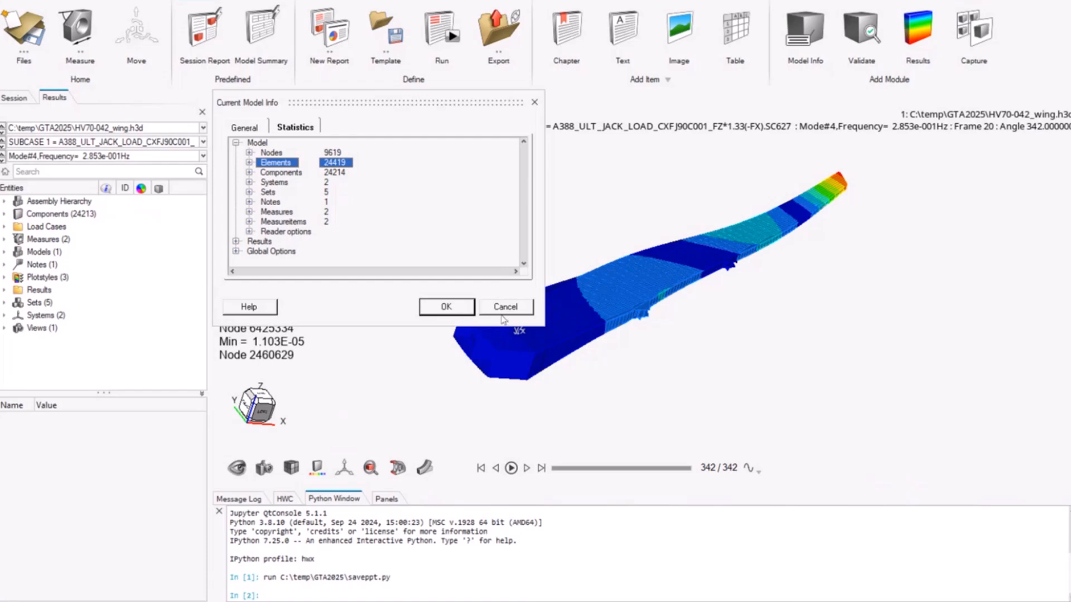
Step: Close the model info and export the wing contour as a GLB 3D model with results and animation included
{"action": "left_click", "coordinate": [506, 307]}
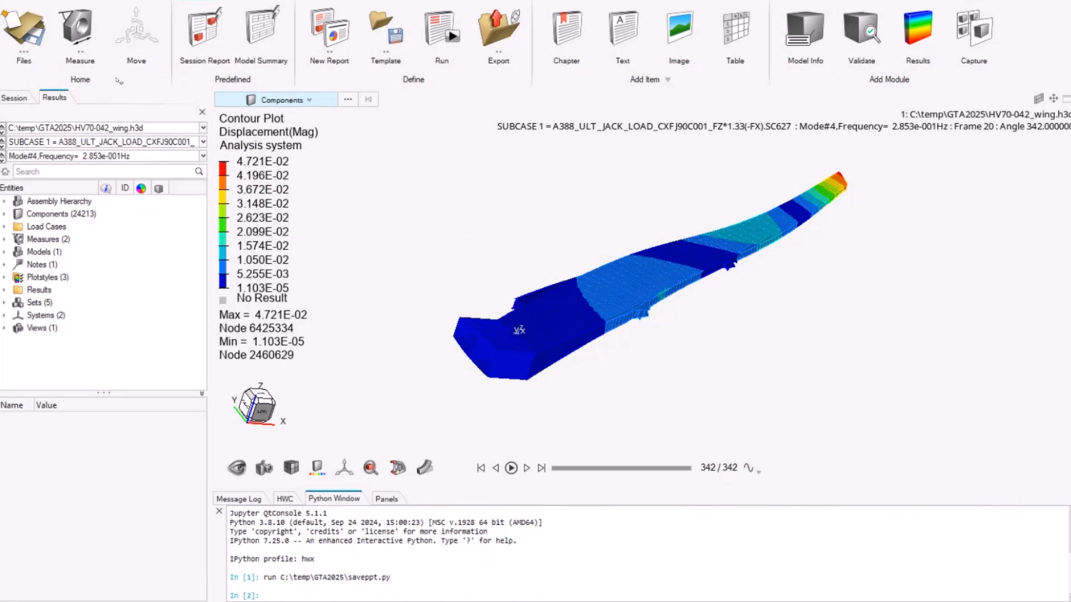
{"action": "left_click", "coordinate": [14, 2]}
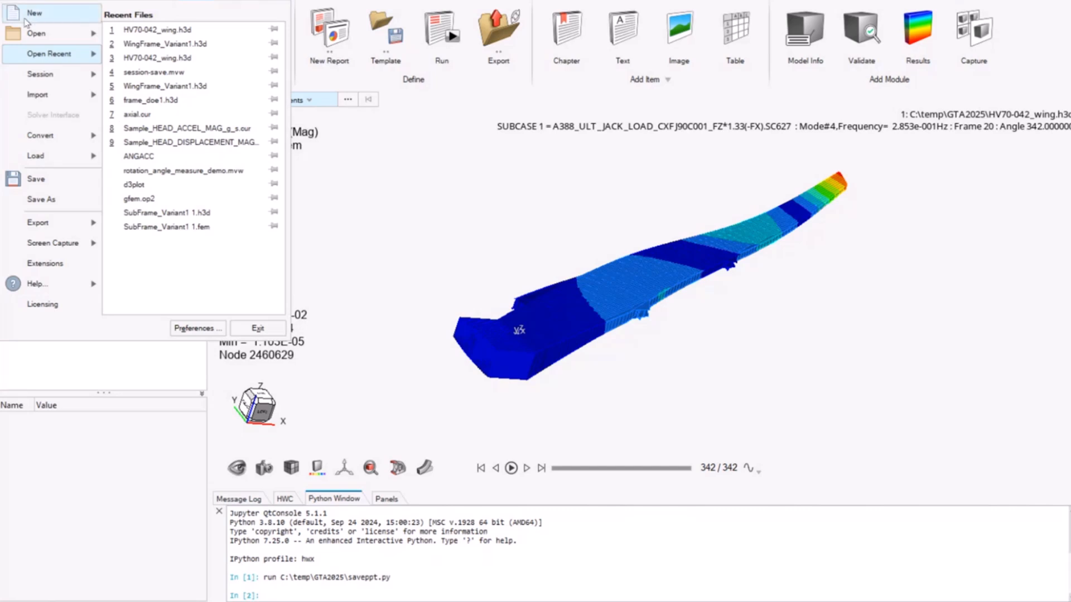
{"action": "left_click", "coordinate": [62, 234]}
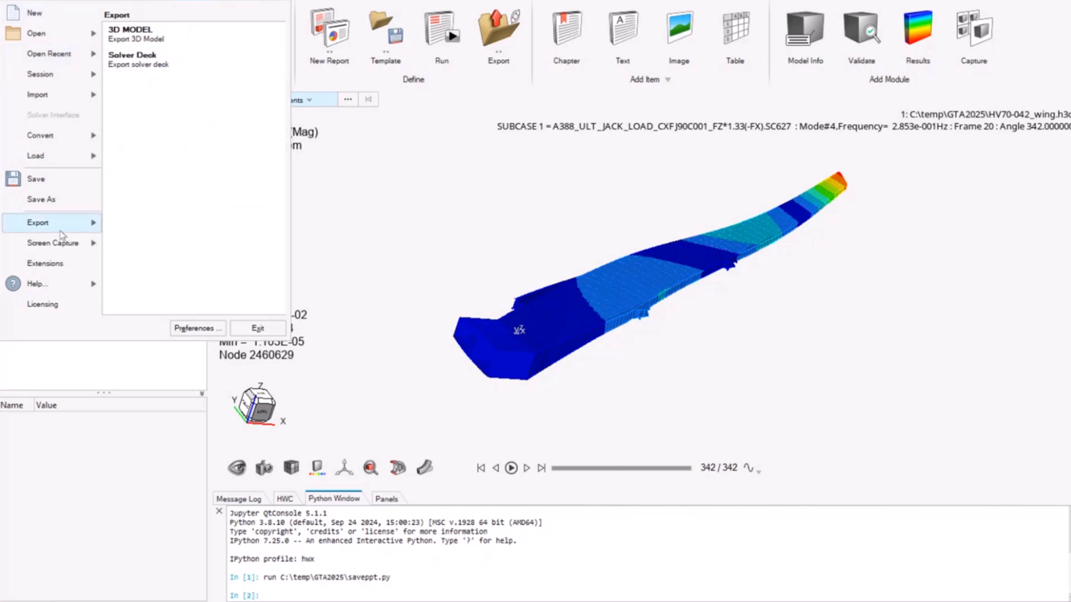
{"action": "left_click", "coordinate": [168, 34]}
{"action": "left_click", "coordinate": [495, 220]}
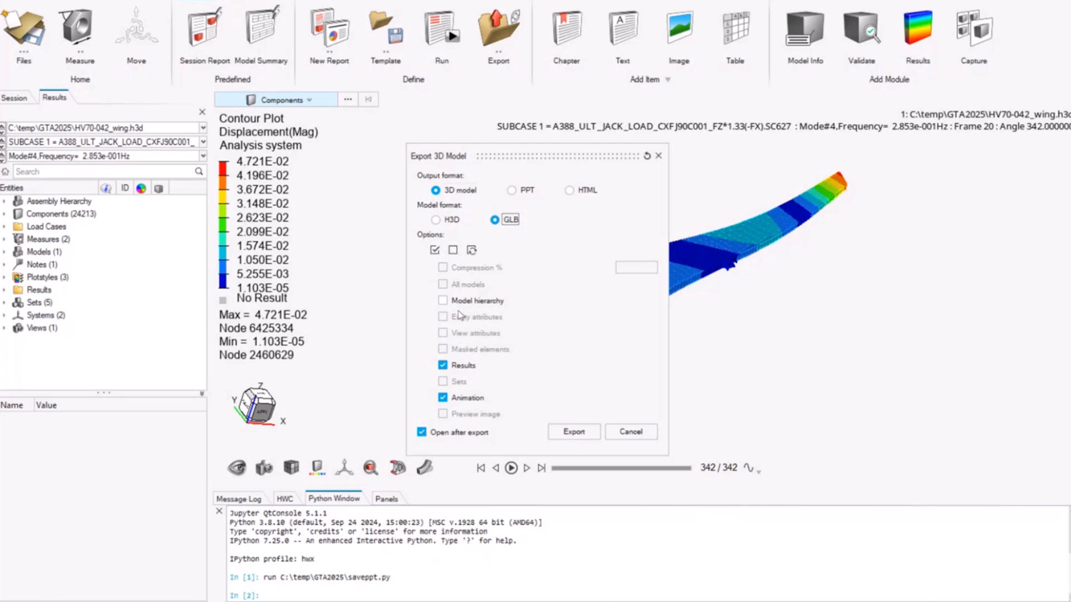
{"action": "left_click", "coordinate": [574, 432]}
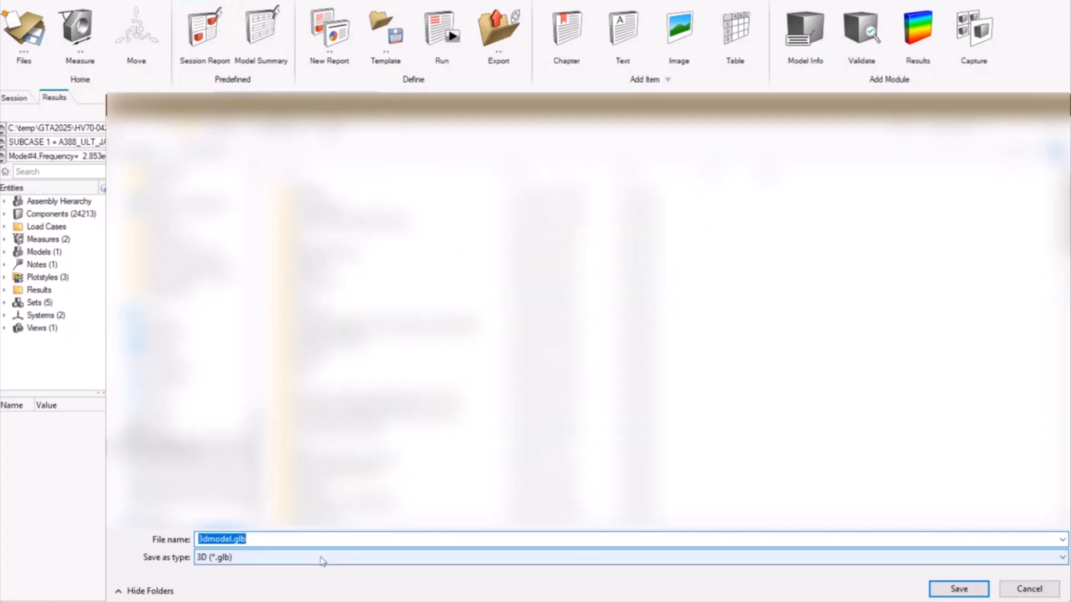
Step: Save the GLB export as wing2025.0, replacing the existing file of that name
{"action": "type", "text": "wing22"}
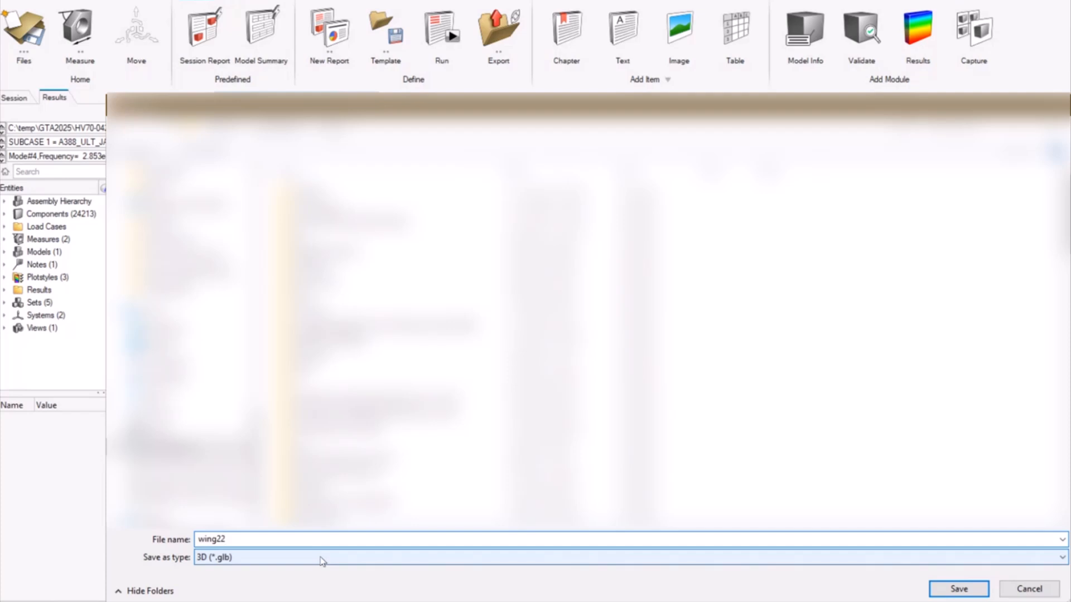
{"action": "type", "text": "25.0"}
{"action": "key", "text": "Return"}
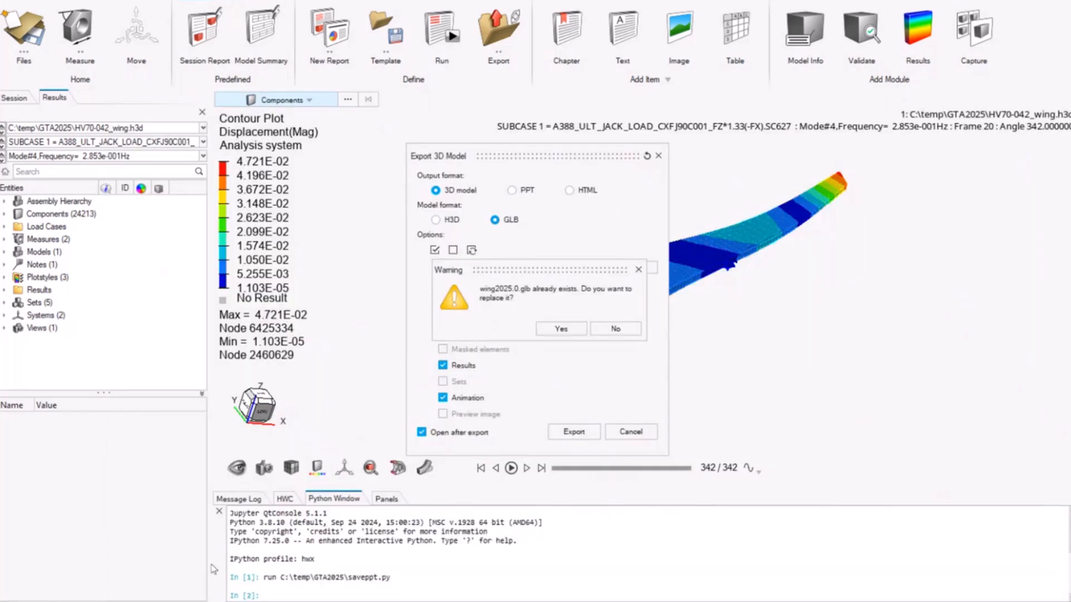
{"action": "left_click", "coordinate": [564, 328]}
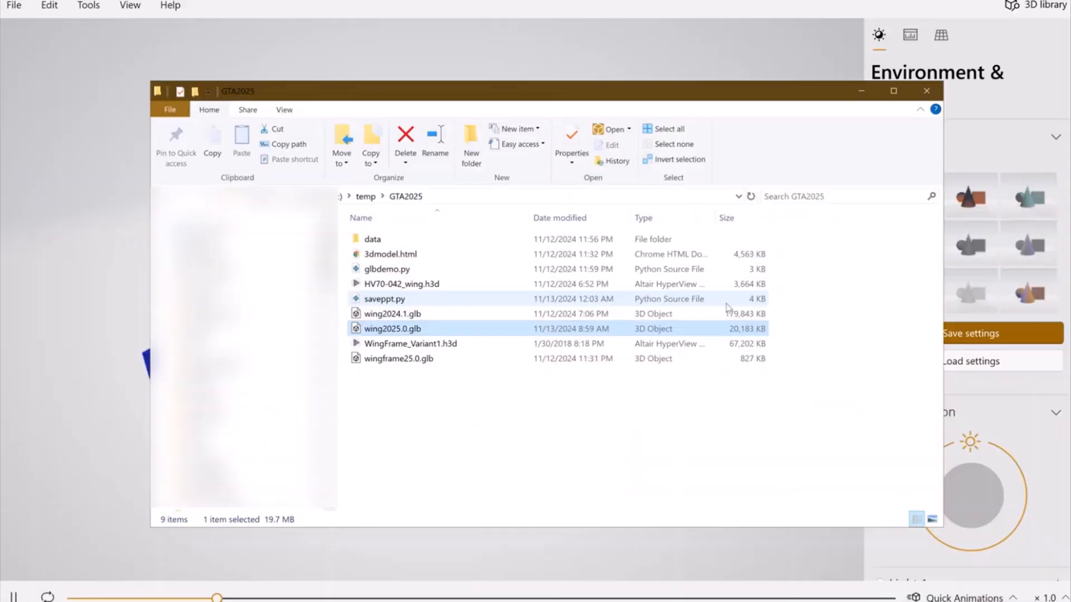
Step: Compare the file sizes of wing2024.1.glb and wing2025.0.glb in the GTA2025 folder
{"action": "left_click", "coordinate": [727, 304]}
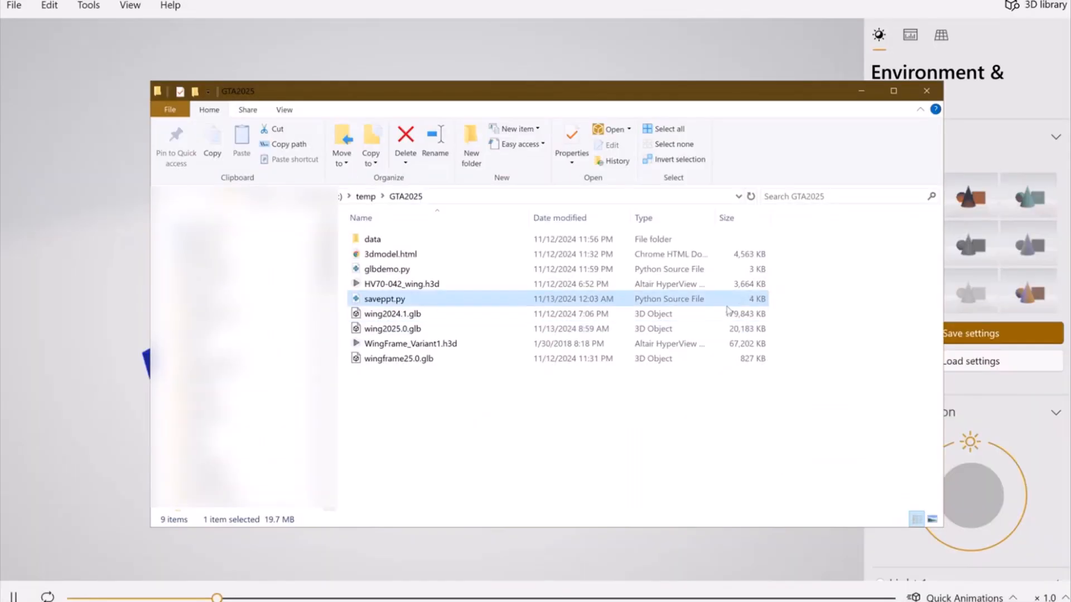
{"action": "left_click", "coordinate": [726, 312]}
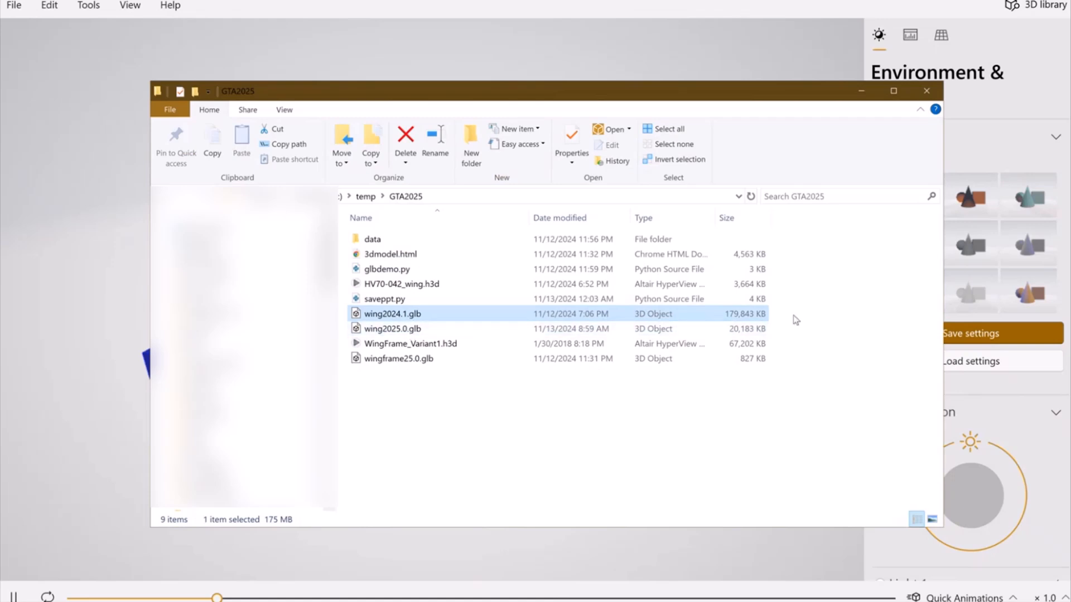
{"action": "left_click", "coordinate": [745, 329]}
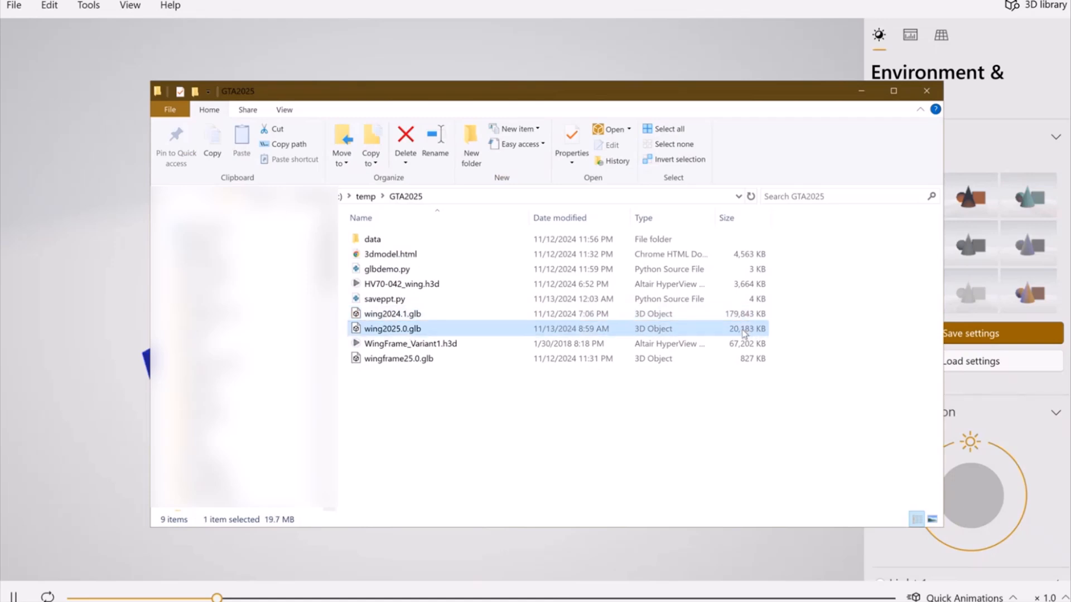
Step: Load WingFrame_Variant1.h3d as model and results in HyperView, discarding the current model data
{"action": "left_click", "coordinate": [102, 436]}
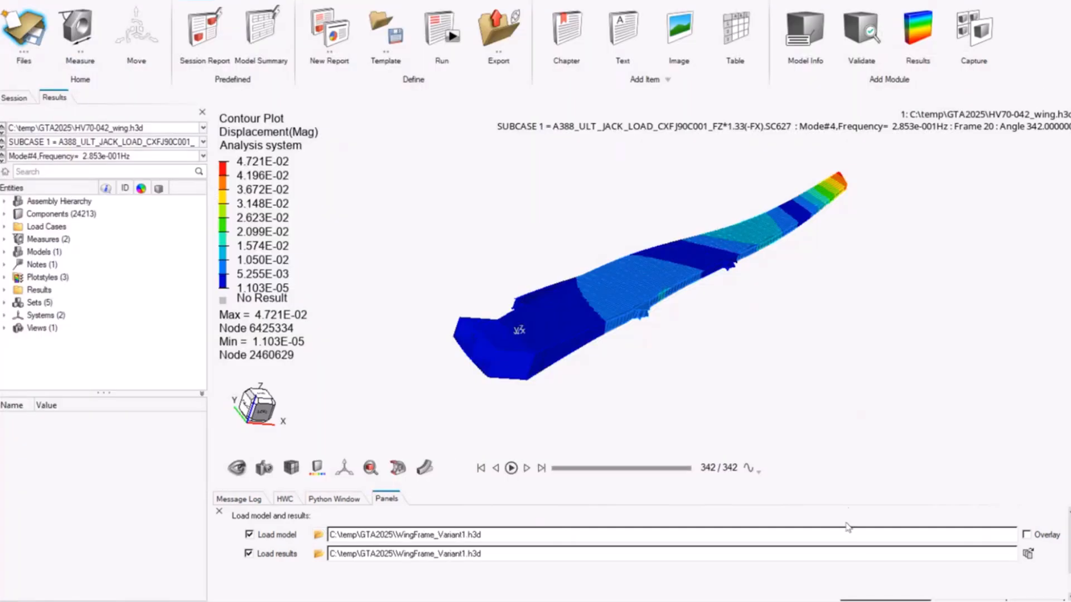
{"action": "left_click_drag", "start_coordinate": [844, 489], "coordinate": [835, 417]}
{"action": "left_click", "coordinate": [1044, 579]}
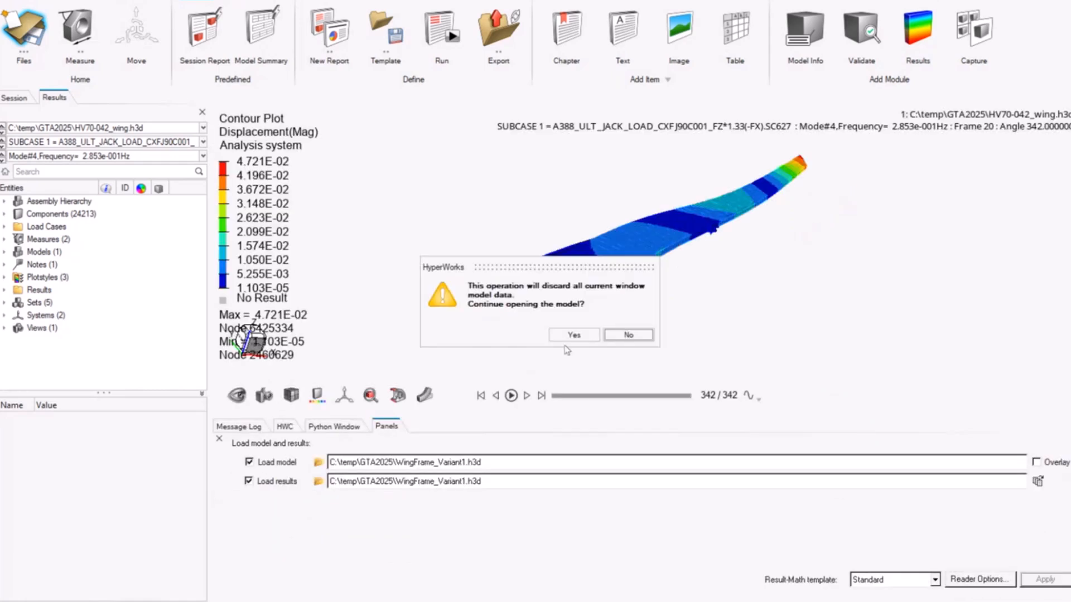
{"action": "left_click", "coordinate": [572, 336]}
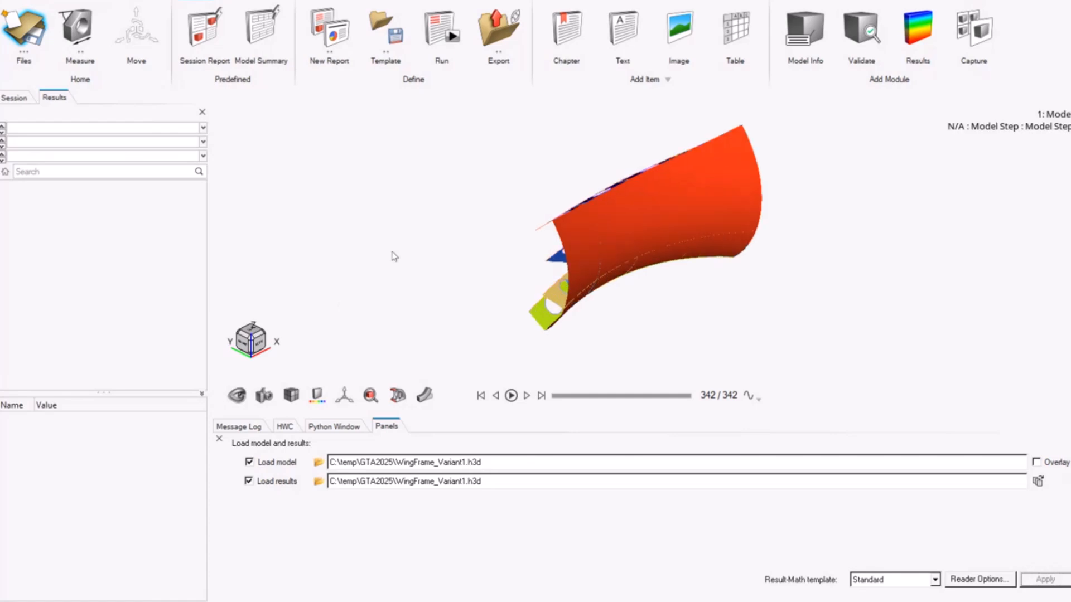
Step: Plot a contour of displacement magnitude on the wing frame components
{"action": "left_click", "coordinate": [127, 0]}
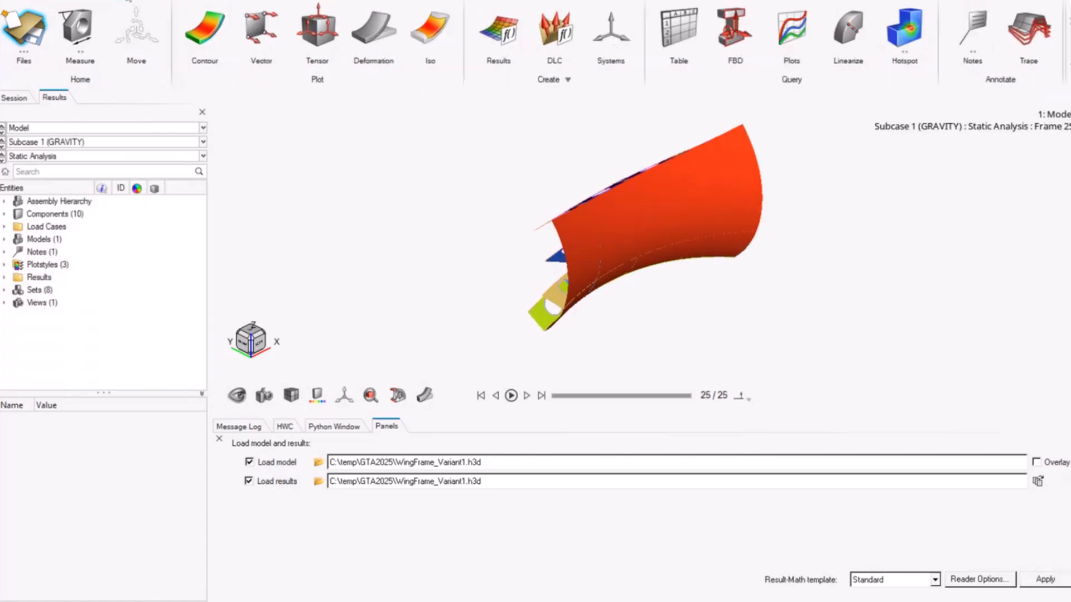
{"action": "left_click", "coordinate": [190, 38]}
{"action": "left_click", "coordinate": [628, 592]}
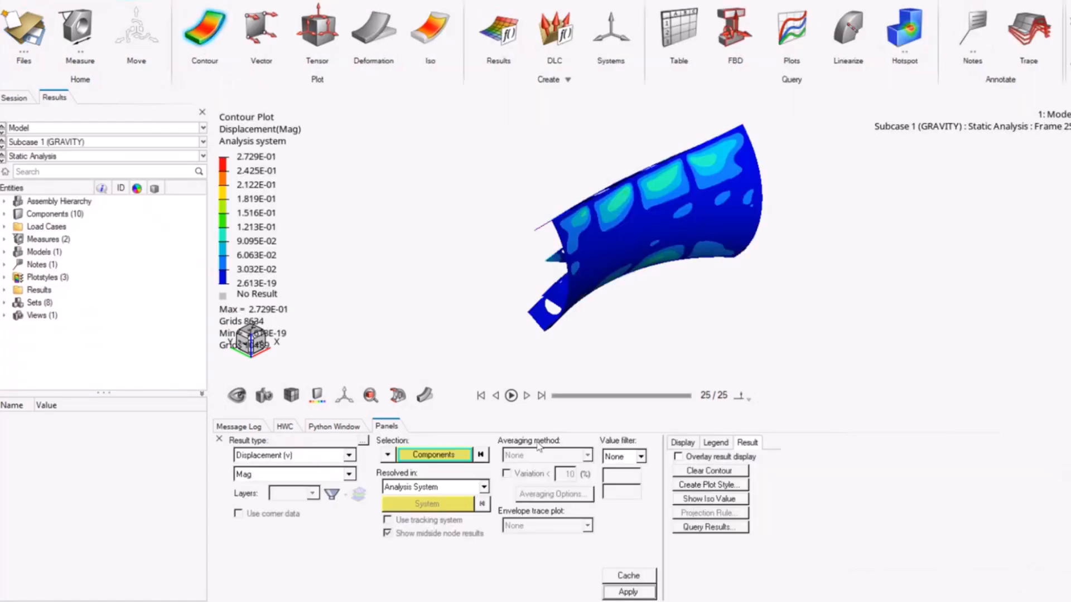
Step: Export the contoured wing frame as an HTML 3D model named wing2025, with results and animation included
{"action": "left_click", "coordinate": [11, 3]}
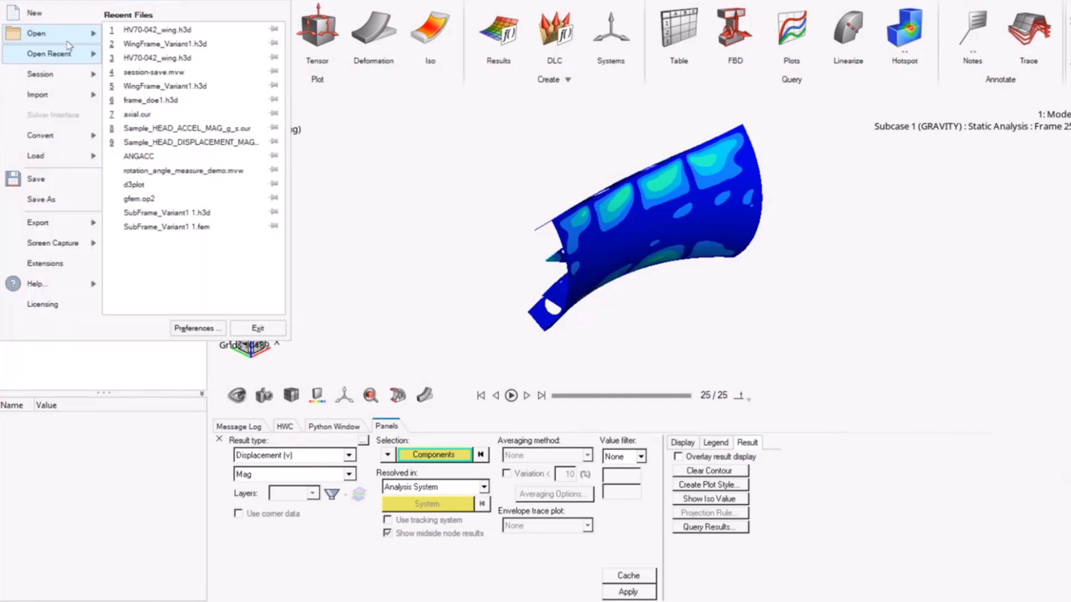
{"action": "left_click", "coordinate": [38, 223]}
{"action": "left_click", "coordinate": [142, 39]}
{"action": "left_click", "coordinate": [569, 191]}
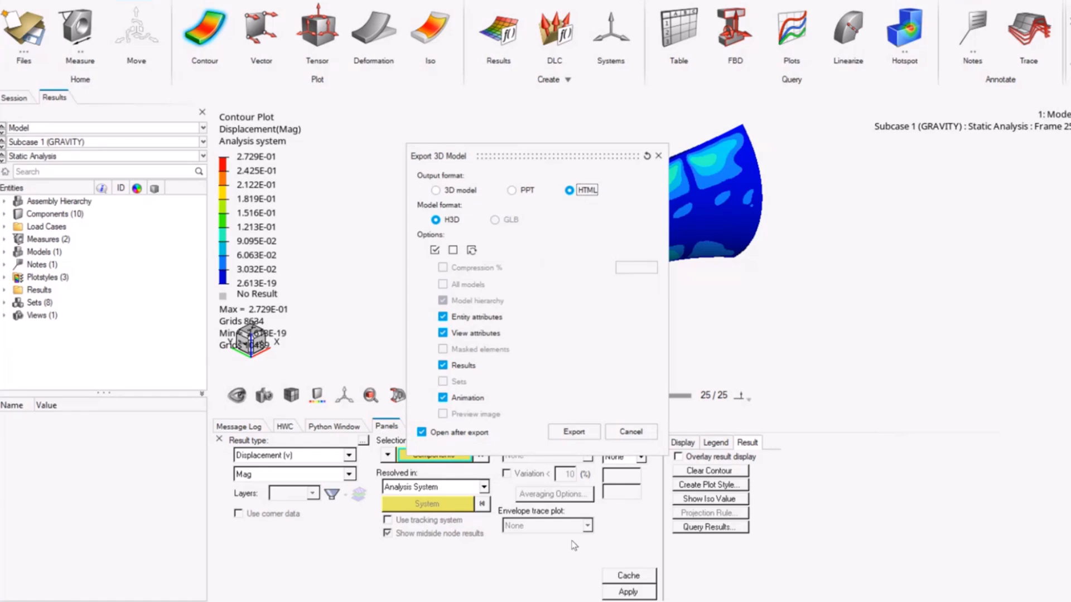
{"action": "left_click", "coordinate": [574, 431]}
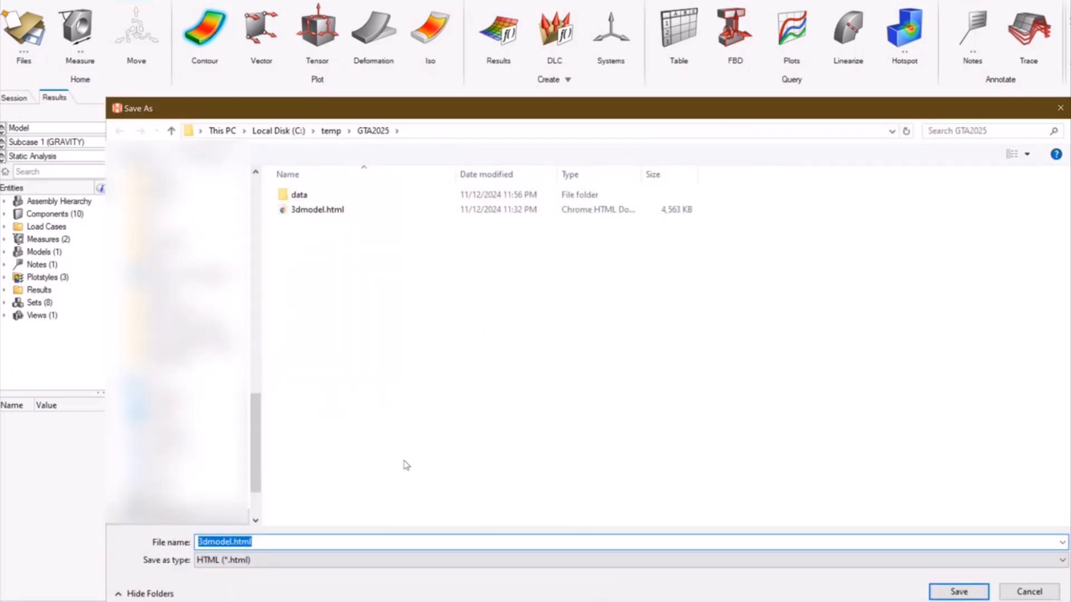
{"action": "type", "text": "wing2025"}
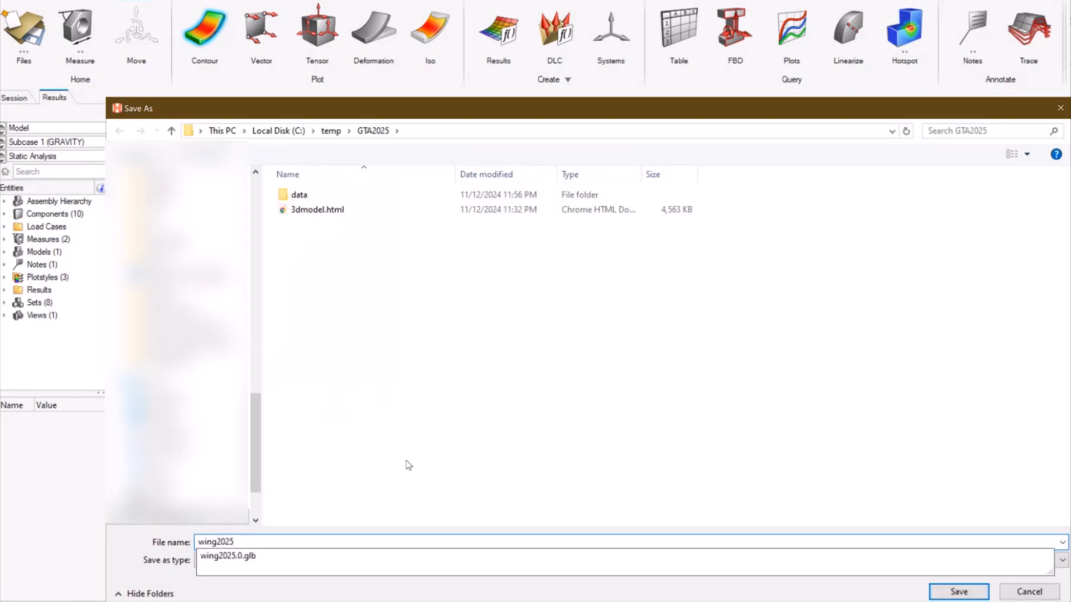
{"action": "key", "text": "Return"}
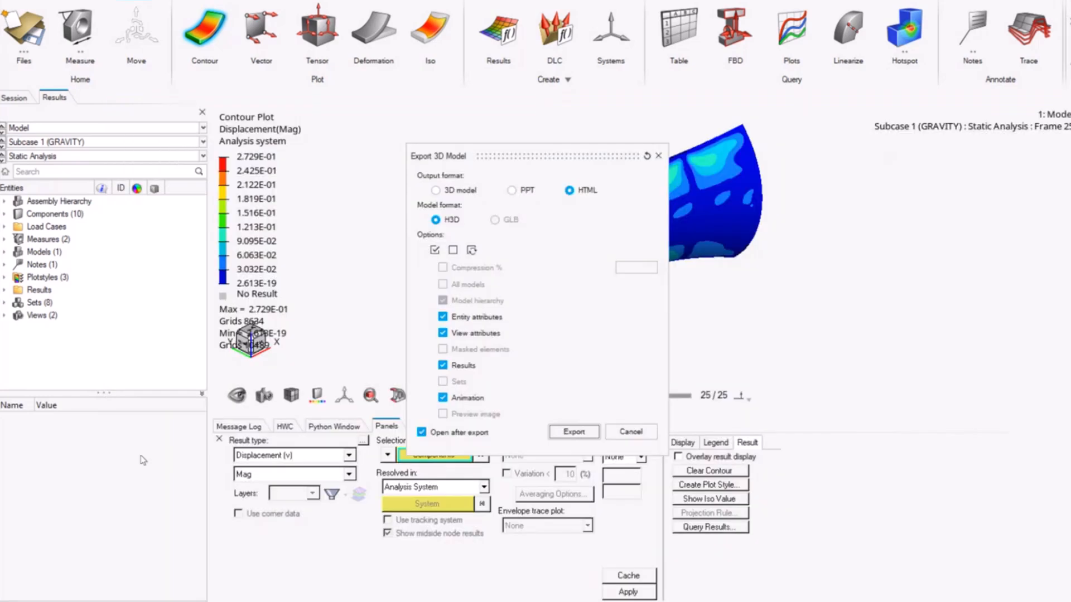
Step: Switch to the exported wing2025.html in the browser and play its animation, ending on the last frame
{"action": "mouse_move", "coordinate": [257, 600]}
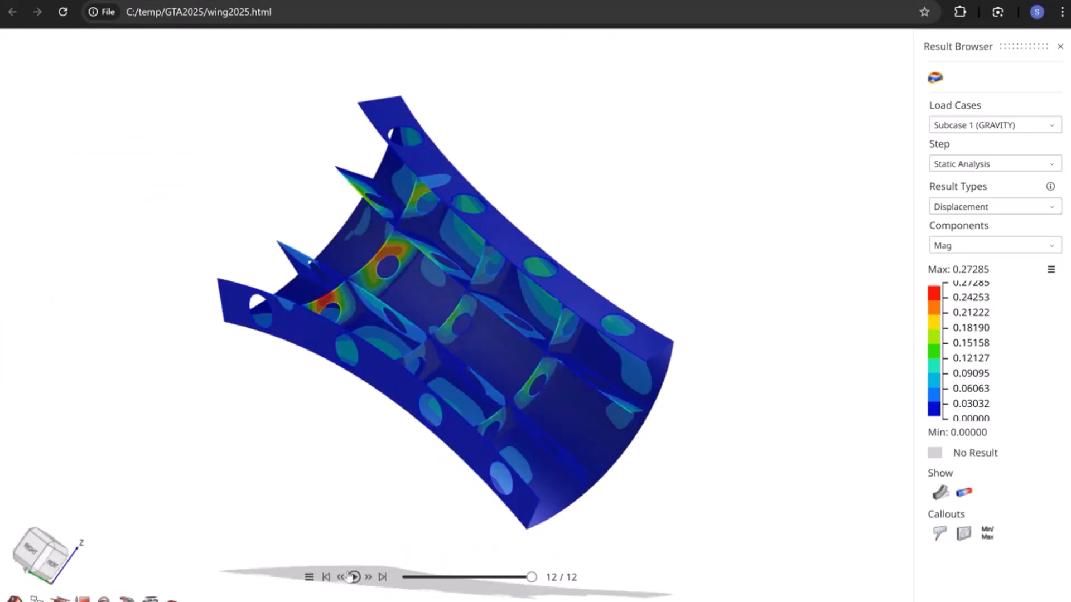
{"action": "left_click", "coordinate": [354, 577]}
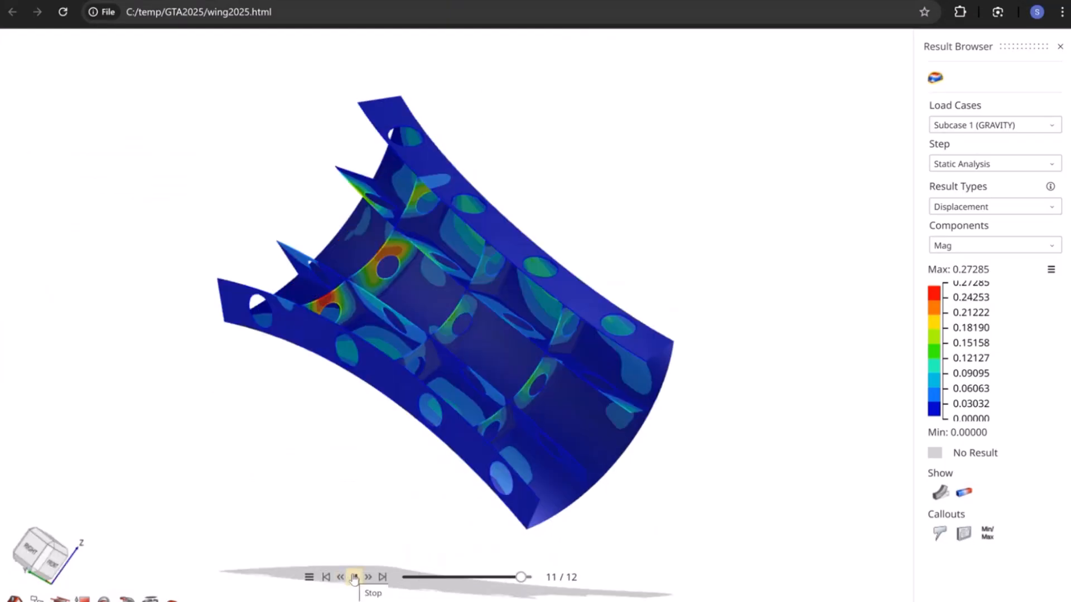
{"action": "left_click", "coordinate": [383, 577]}
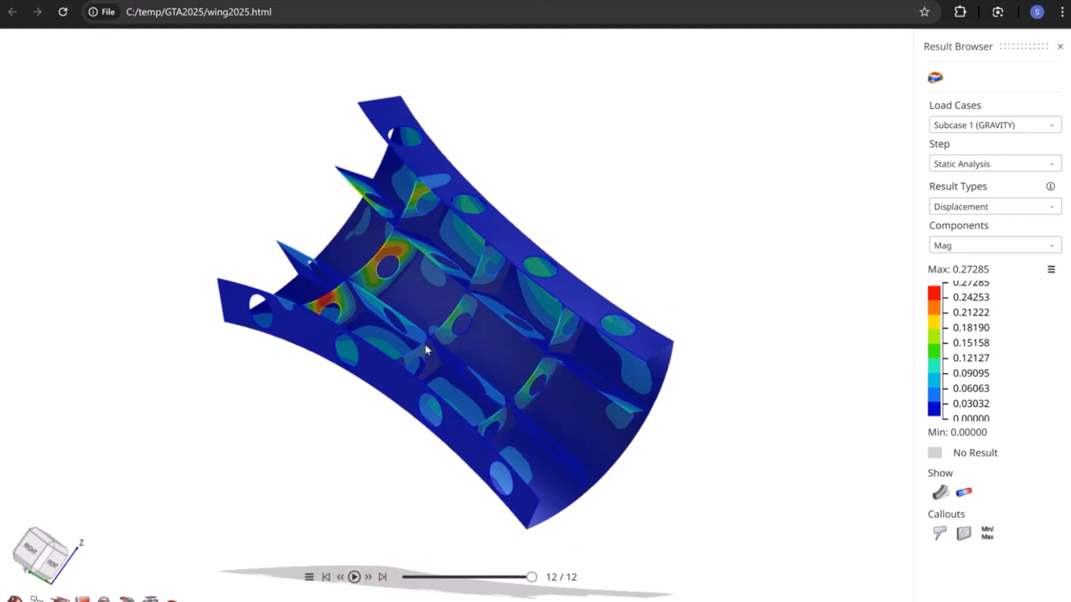
Step: Set the animation scale to Auto in the HTML report and play the exaggerated deformation briefly
{"action": "left_click", "coordinate": [309, 577]}
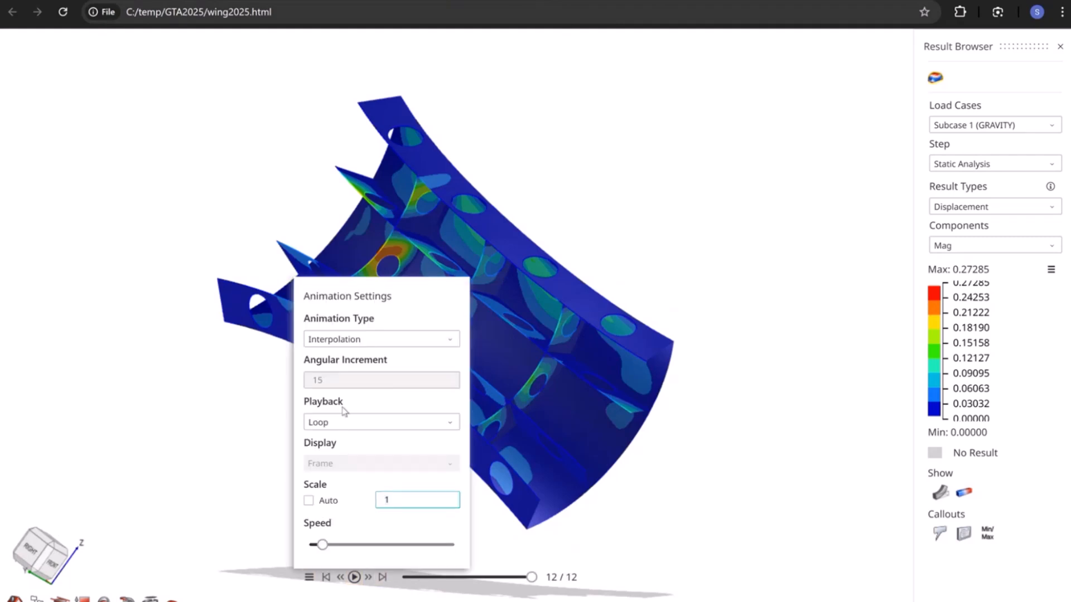
{"action": "left_click", "coordinate": [328, 500]}
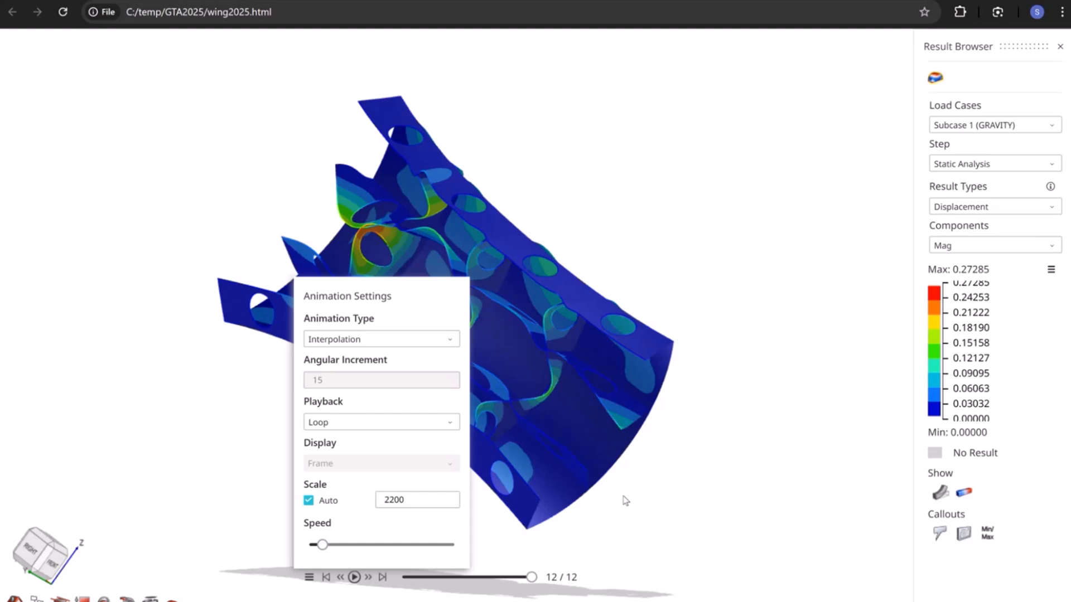
{"action": "left_click", "coordinate": [309, 577]}
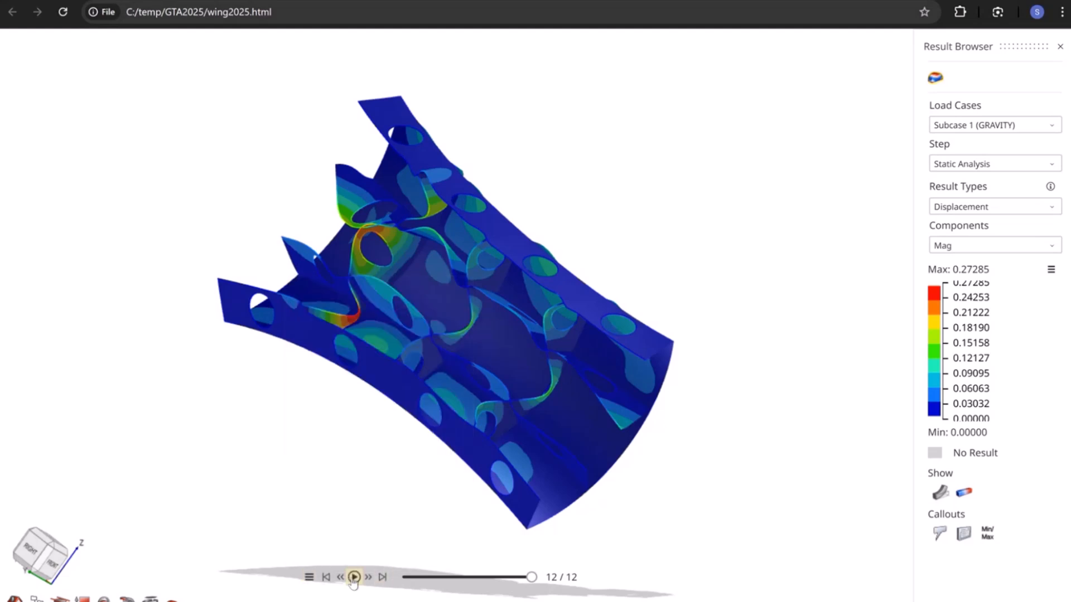
{"action": "left_click", "coordinate": [353, 577]}
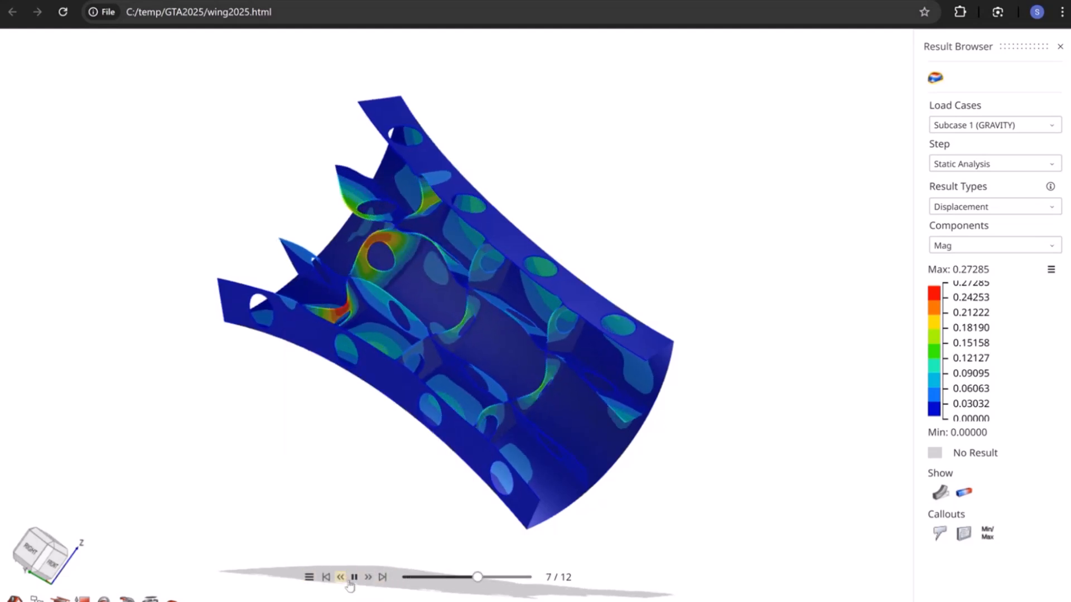
{"action": "left_click", "coordinate": [354, 578]}
{"action": "left_click", "coordinate": [309, 577]}
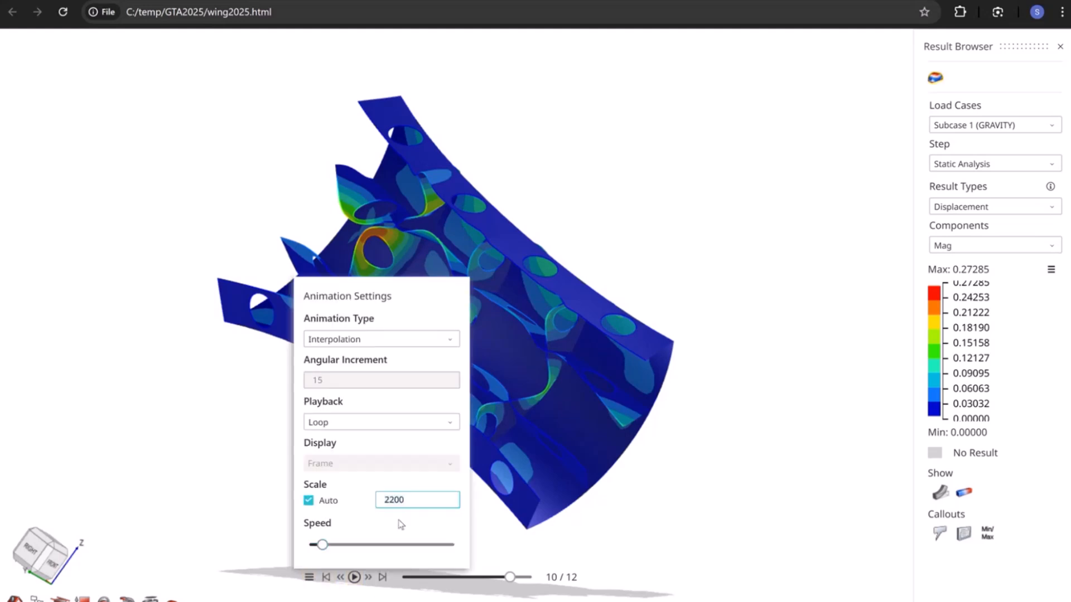
Step: Show the callouts table and add displacement callouts on the highly displaced area of RIB3 and at node 150
{"action": "left_click_drag", "start_coordinate": [695, 474], "coordinate": [244, 559]}
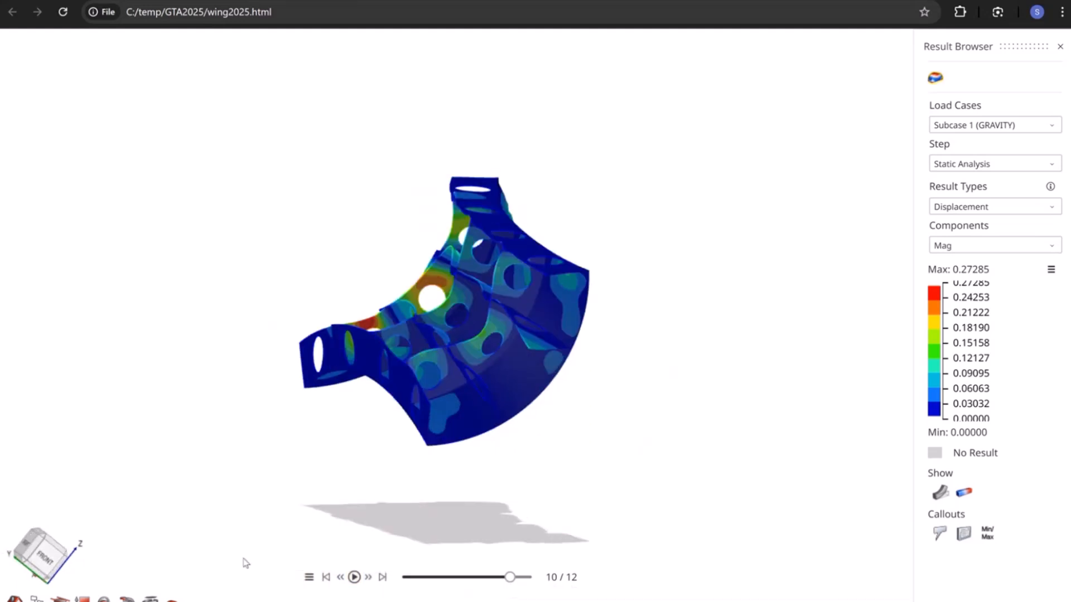
{"action": "left_click", "coordinate": [964, 533]}
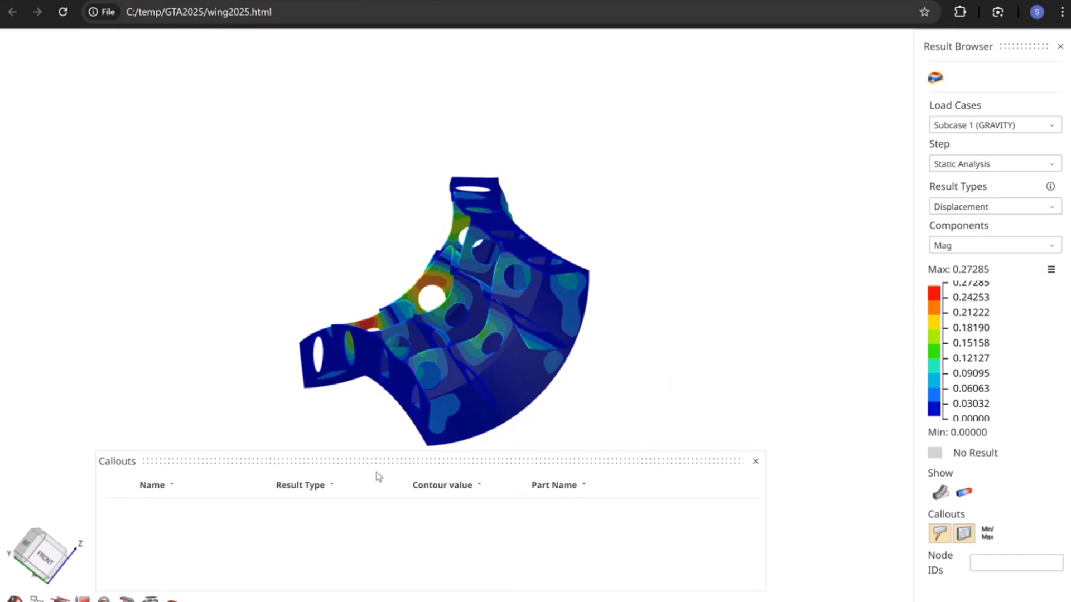
{"action": "mouse_move", "coordinate": [405, 451]}
{"action": "left_mouse_down"}
{"action": "mouse_move", "coordinate": [419, 287]}
{"action": "mouse_move", "coordinate": [405, 476]}
{"action": "mouse_move", "coordinate": [421, 454]}
{"action": "left_mouse_up"}
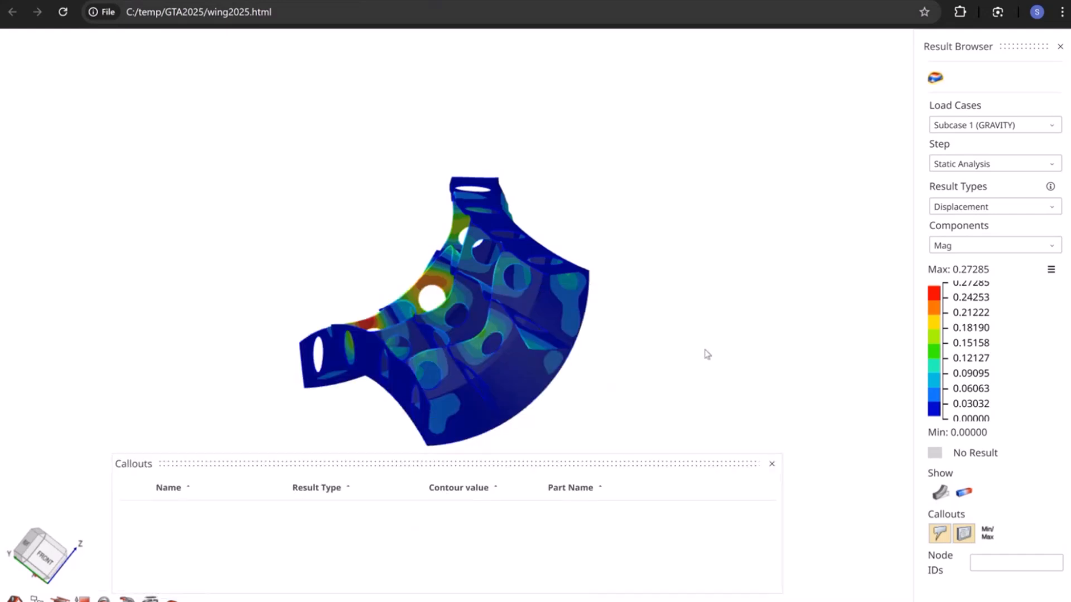
{"action": "right_click_drag", "start_coordinate": [704, 351], "coordinate": [685, 256]}
{"action": "left_click_drag", "start_coordinate": [685, 258], "coordinate": [632, 328]}
{"action": "mouse_move", "coordinate": [448, 167]}
{"action": "left_click", "coordinate": [381, 147]}
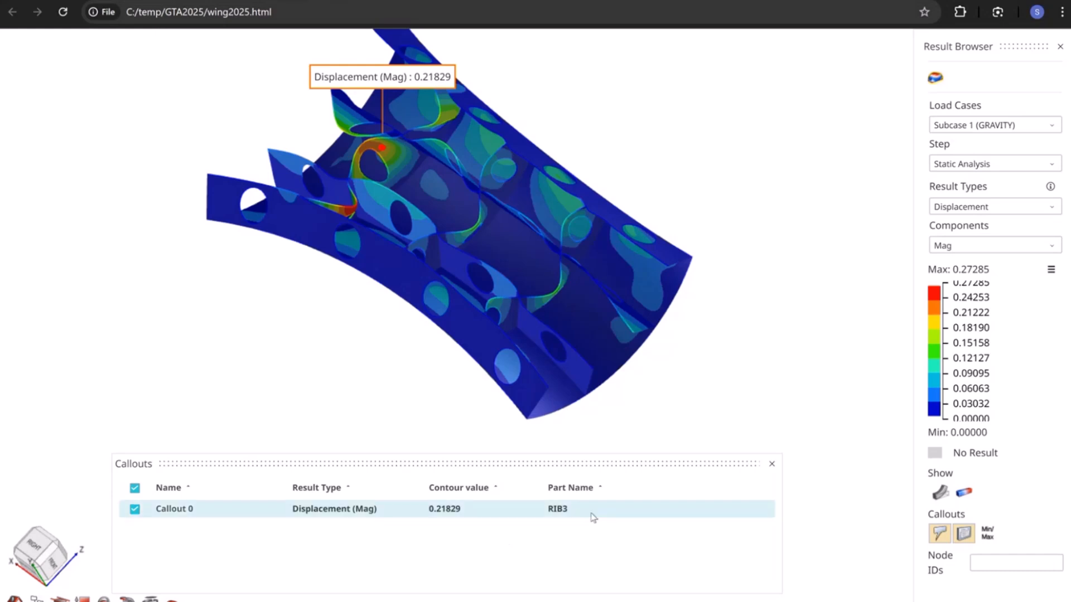
{"action": "left_click", "coordinate": [1019, 561]}
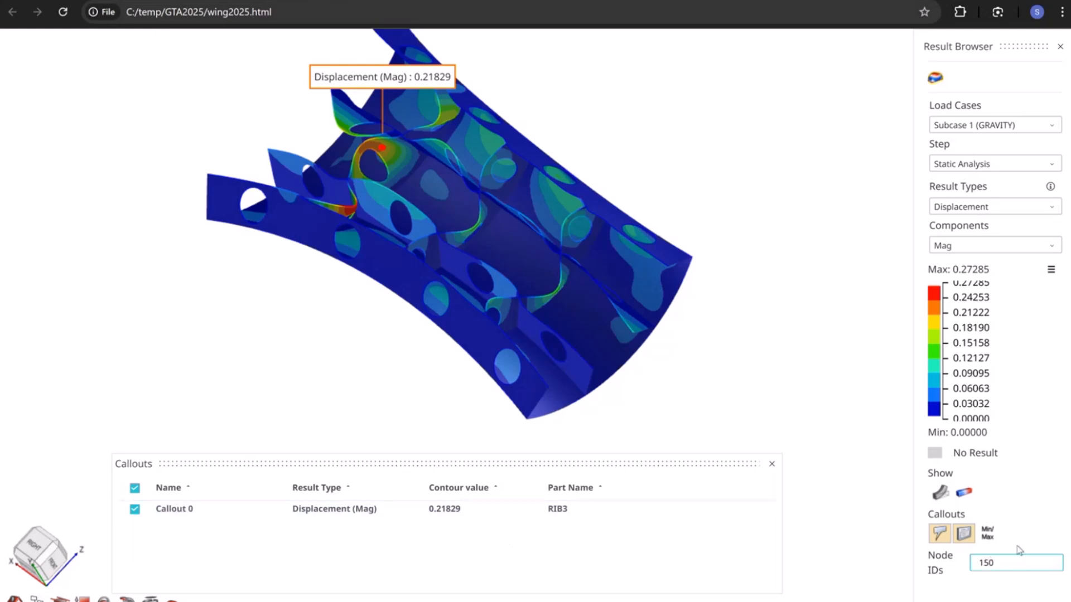
{"action": "key", "text": "Return"}
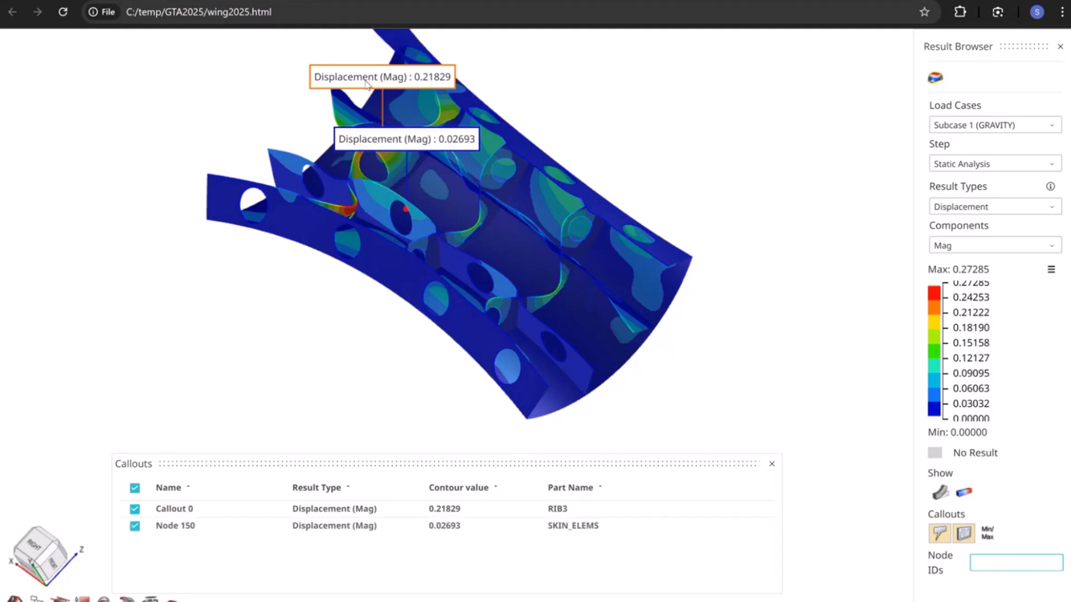
Step: Show the node/element ID column in the callouts table and add a displacement callout on a light-blue area of SKIN_ELEMS
{"action": "middle_click_drag", "start_coordinate": [318, 353], "coordinate": [342, 394]}
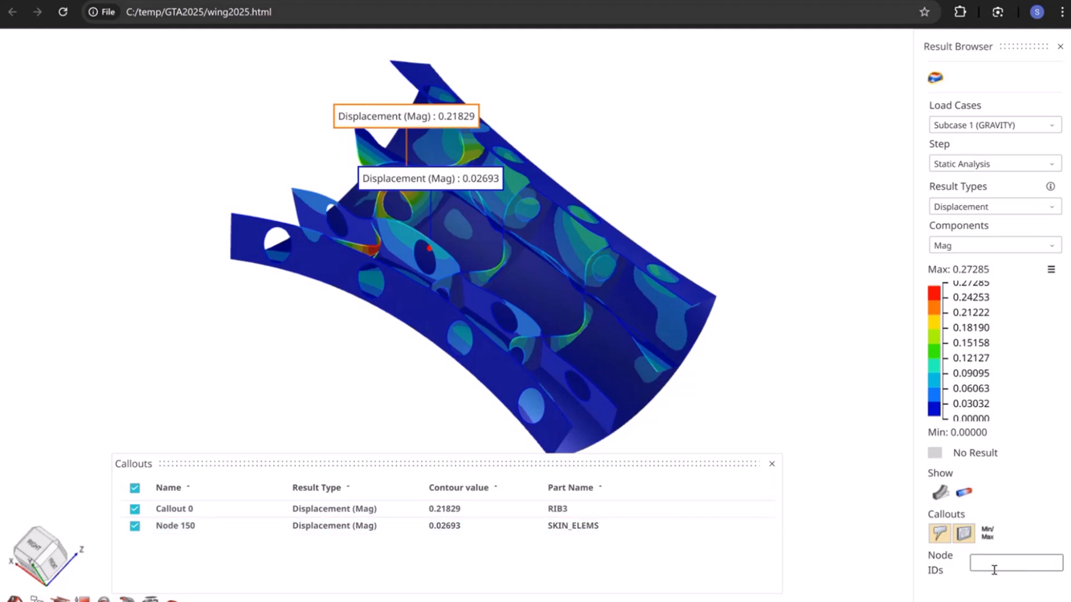
{"action": "right_click", "coordinate": [331, 509]}
{"action": "left_click", "coordinate": [380, 565]}
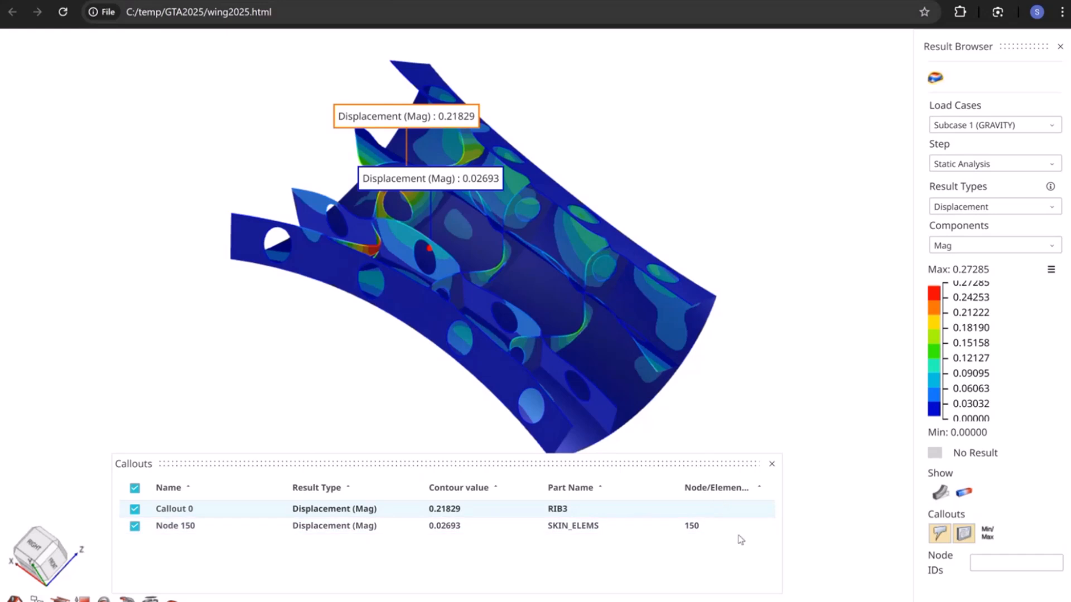
{"action": "left_click", "coordinate": [987, 565]}
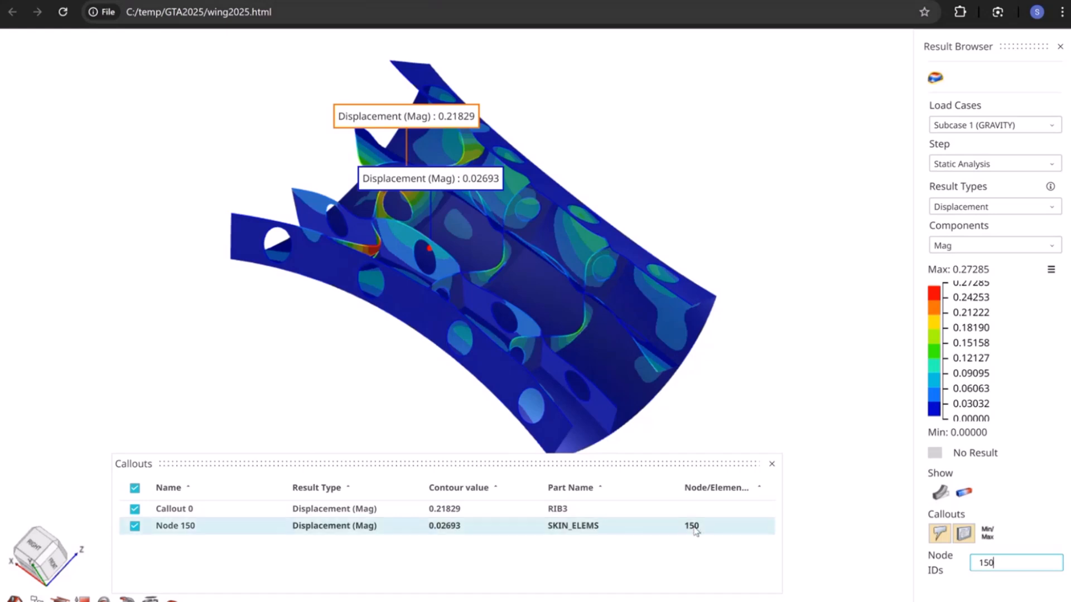
{"action": "left_click", "coordinate": [512, 181]}
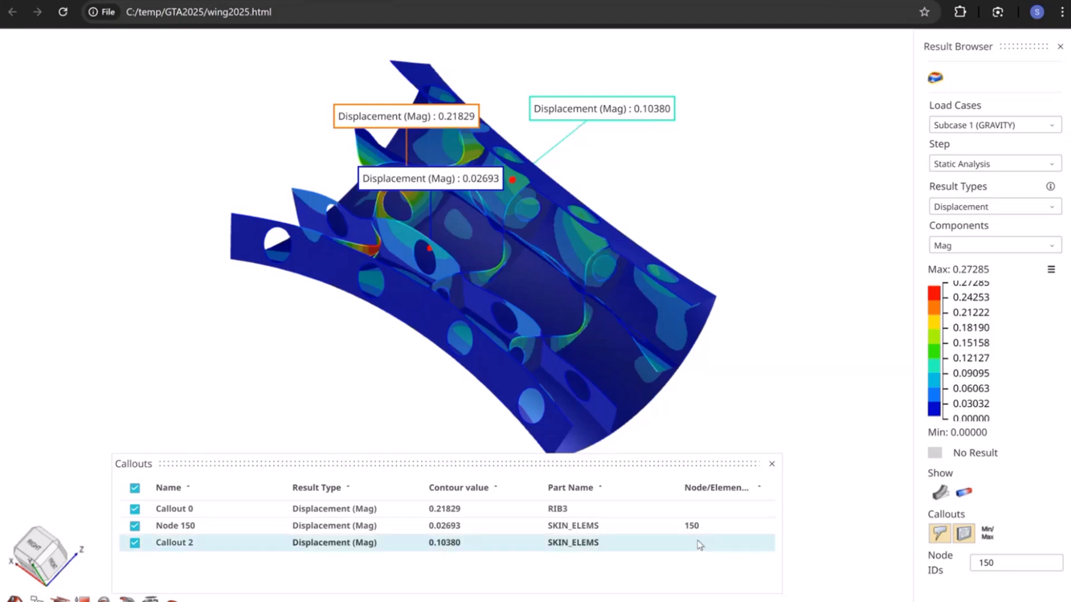
Step: Hide the part name and node/element ID columns in the callouts table
{"action": "right_click", "coordinate": [291, 545]}
{"action": "left_click", "coordinate": [317, 511]}
{"action": "right_click", "coordinate": [313, 544]}
{"action": "left_click", "coordinate": [356, 484]}
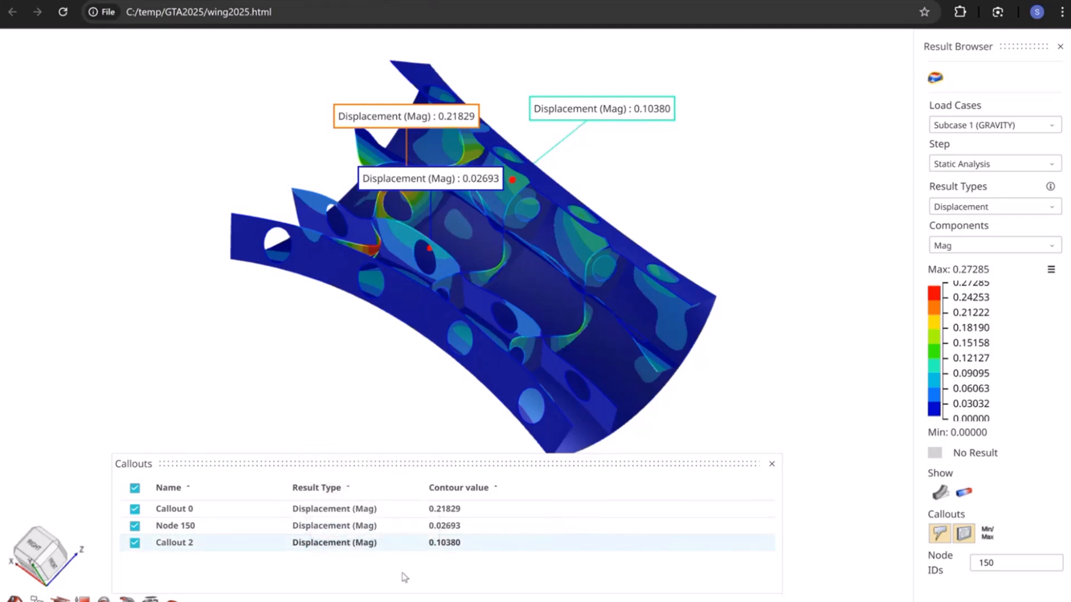
Step: Close and reopen the callouts table to check its column preferences, and close it again
{"action": "left_click", "coordinate": [772, 464]}
{"action": "left_click", "coordinate": [963, 533]}
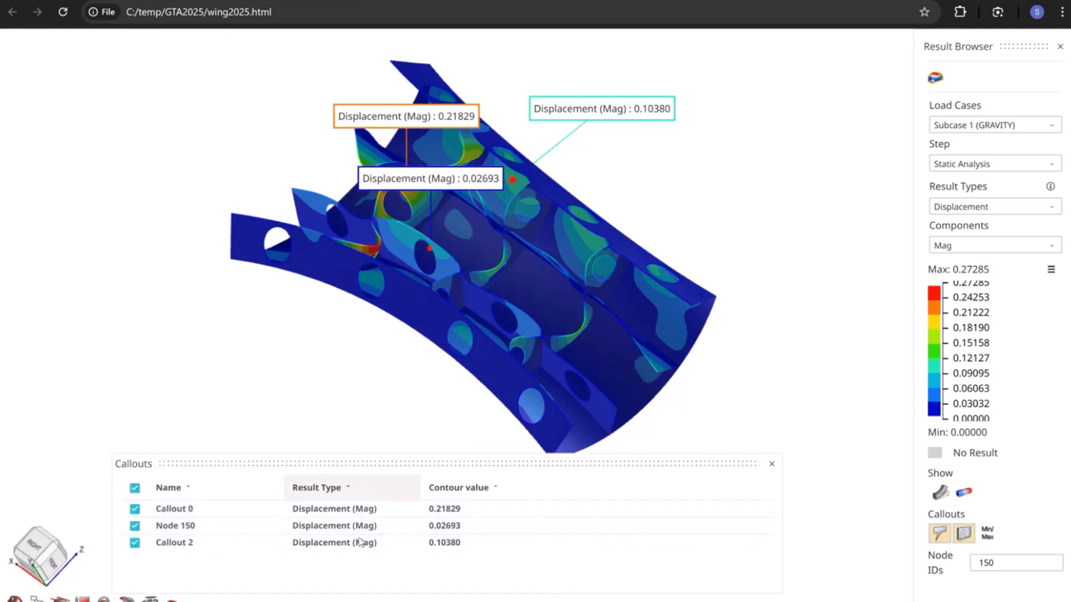
{"action": "left_click", "coordinate": [772, 464]}
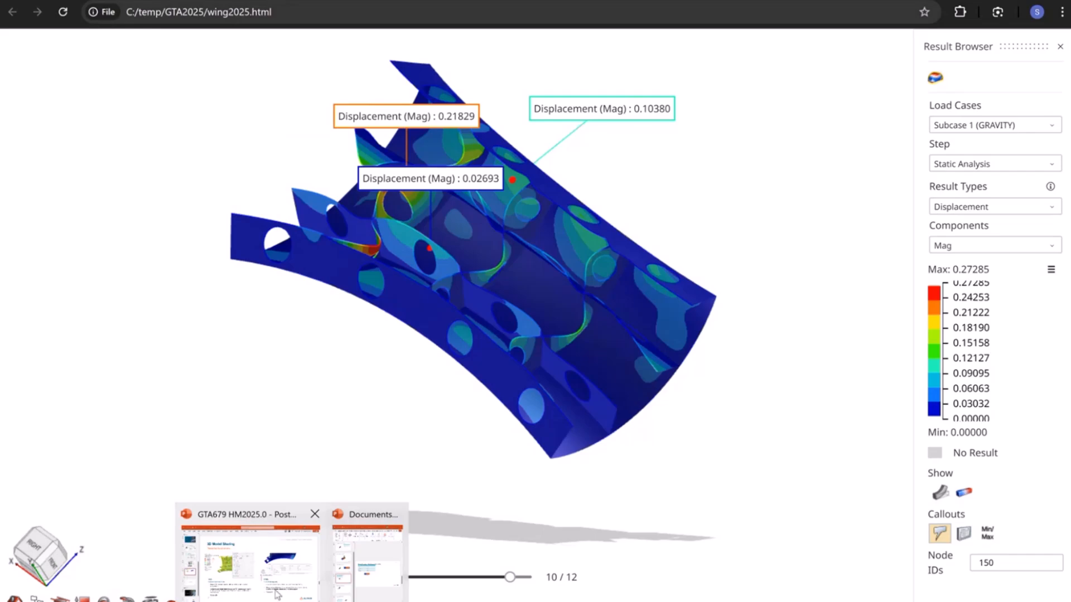
Step: Switch to the GTA679 HM2025.0 presentation in PowerPoint and run the slide show from the 3D Model Sharing slide
{"action": "left_click", "coordinate": [272, 590]}
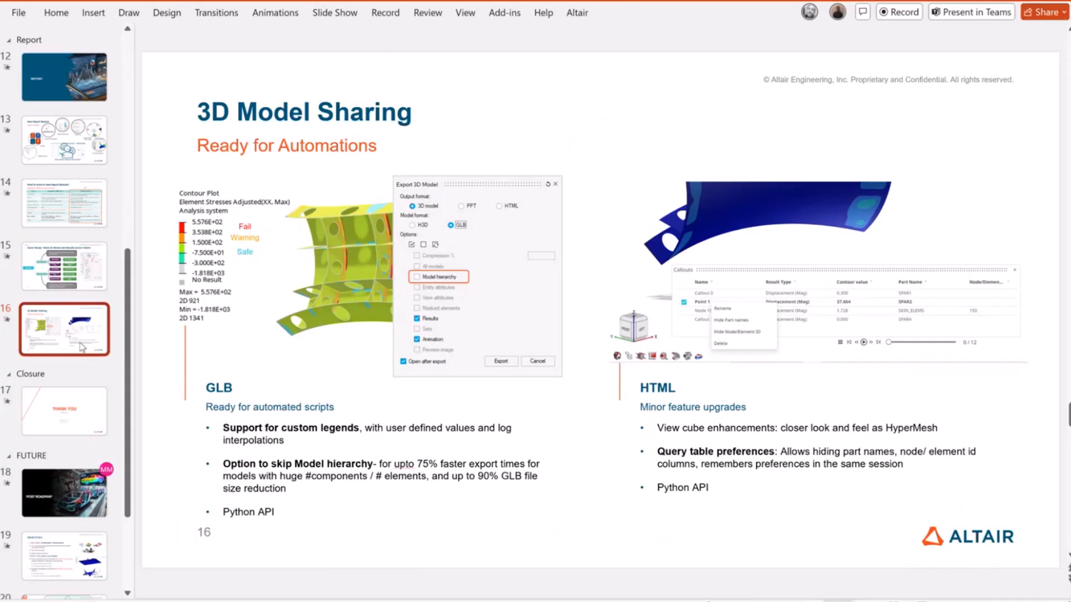
{"action": "key", "text": "shift+F5"}
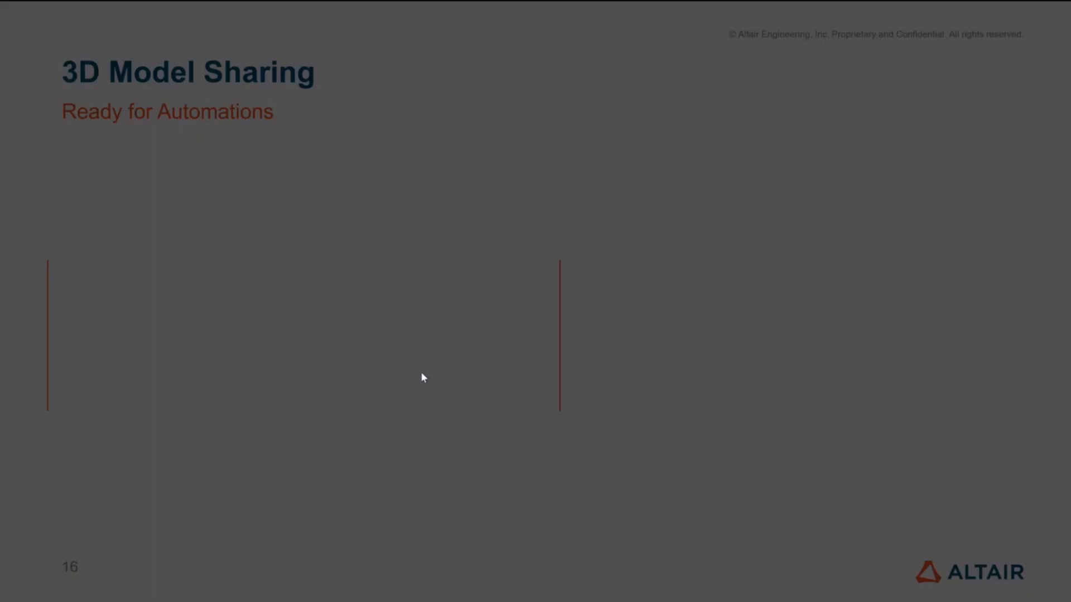
{"action": "left_click", "coordinate": [501, 371]}
{"action": "left_click", "coordinate": [501, 371]}
{"action": "key", "text": "Left"}
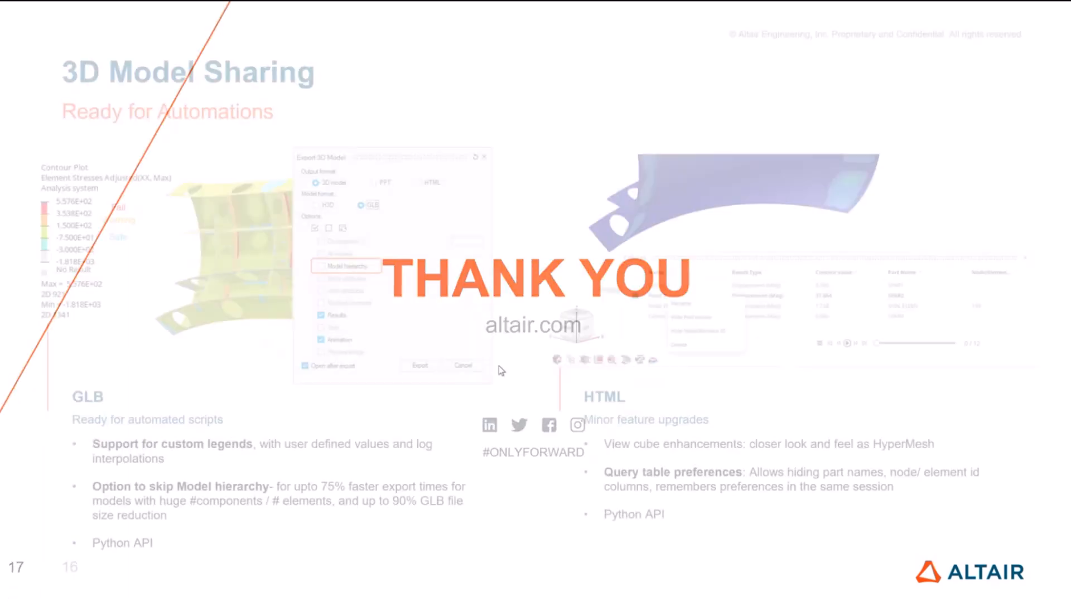